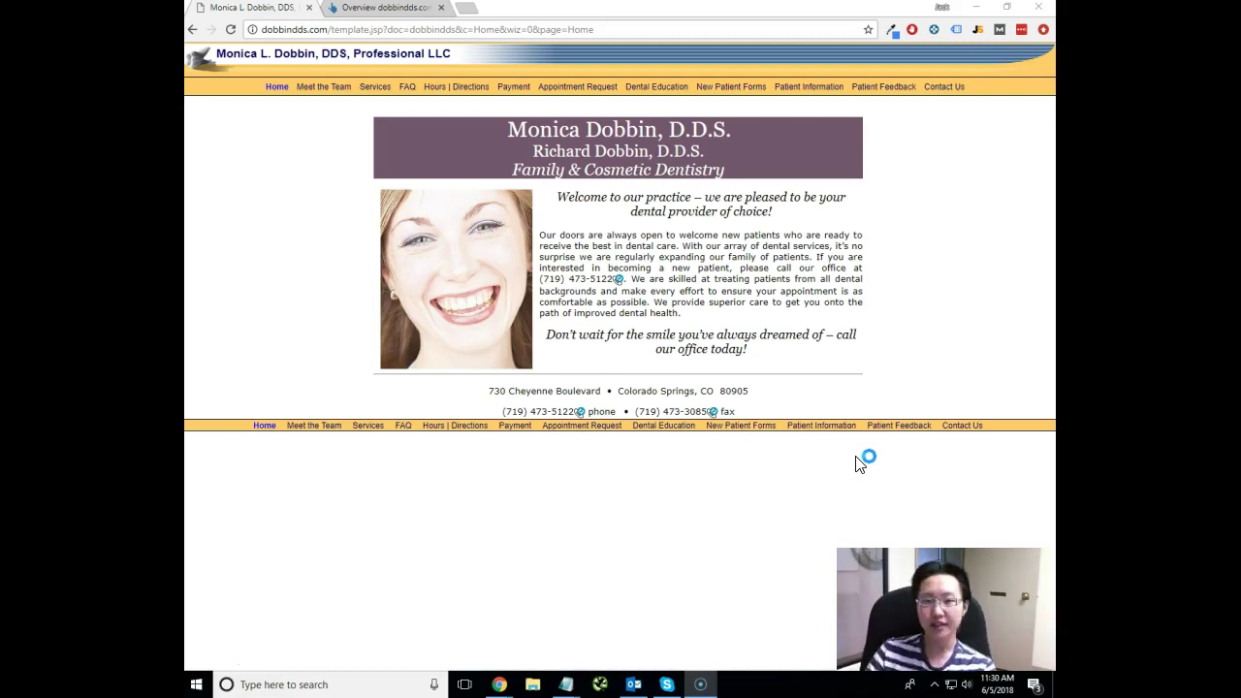
Open the dobbindds.com Ahrefs overview and chart referring domains over the past year.
click(254, 307)
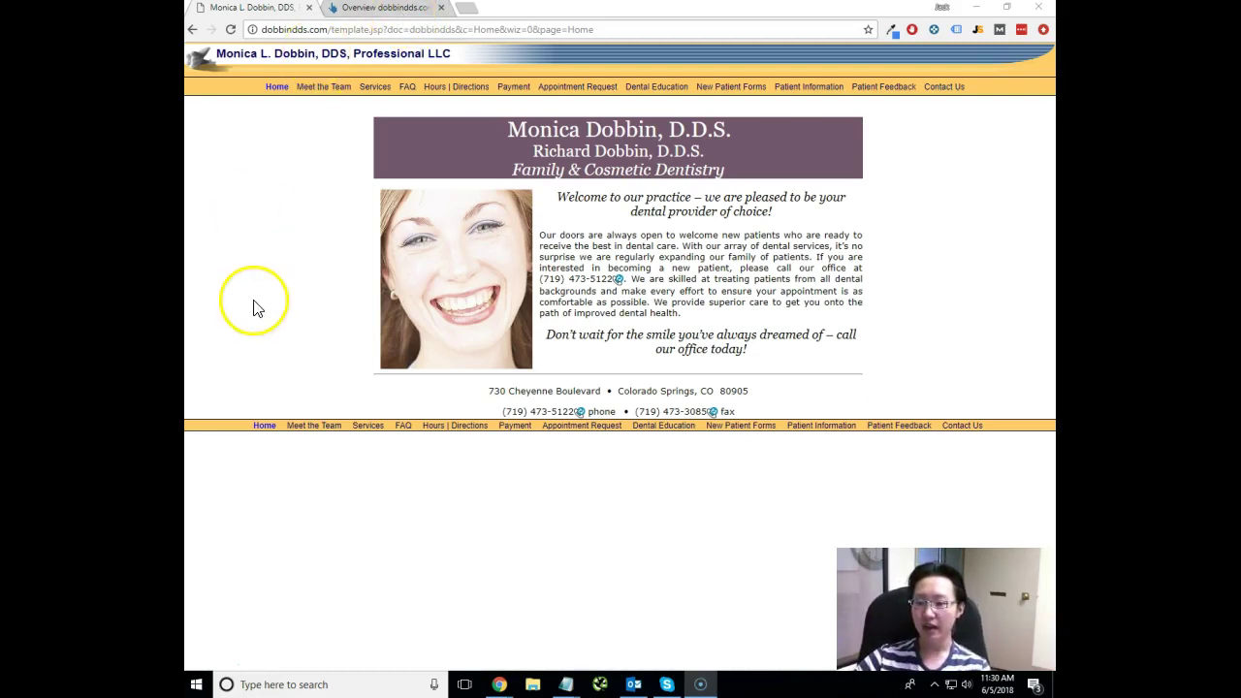
click(372, 14)
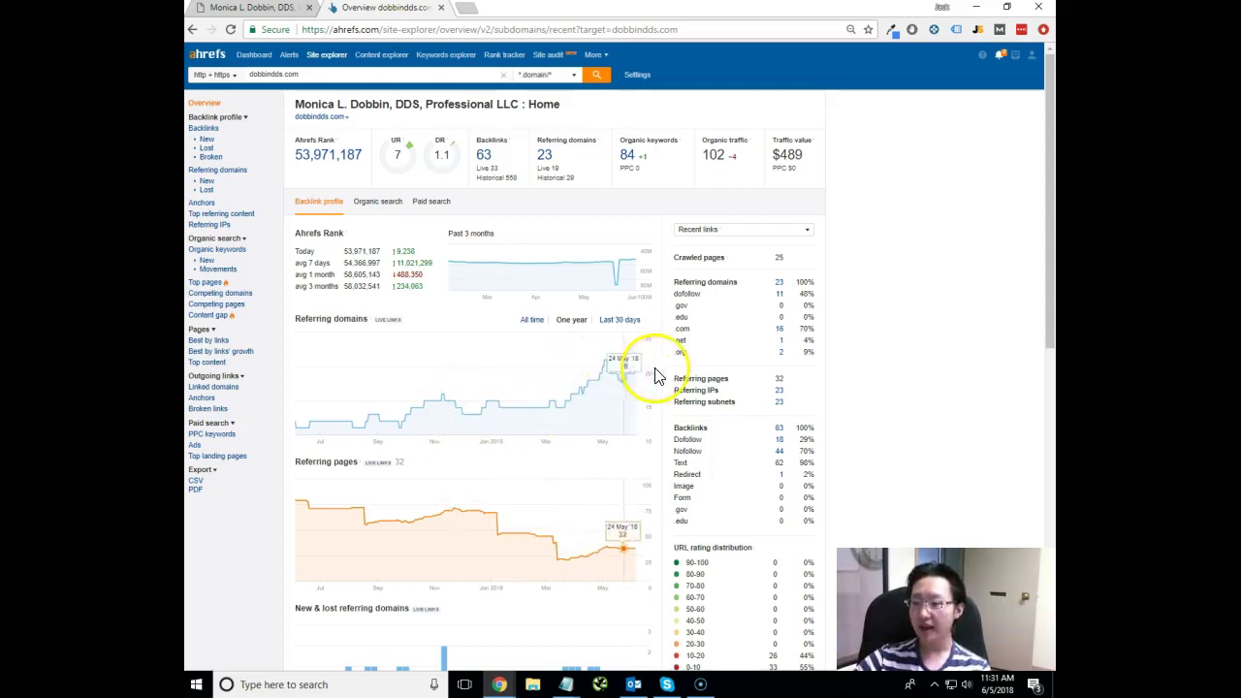
click(532, 320)
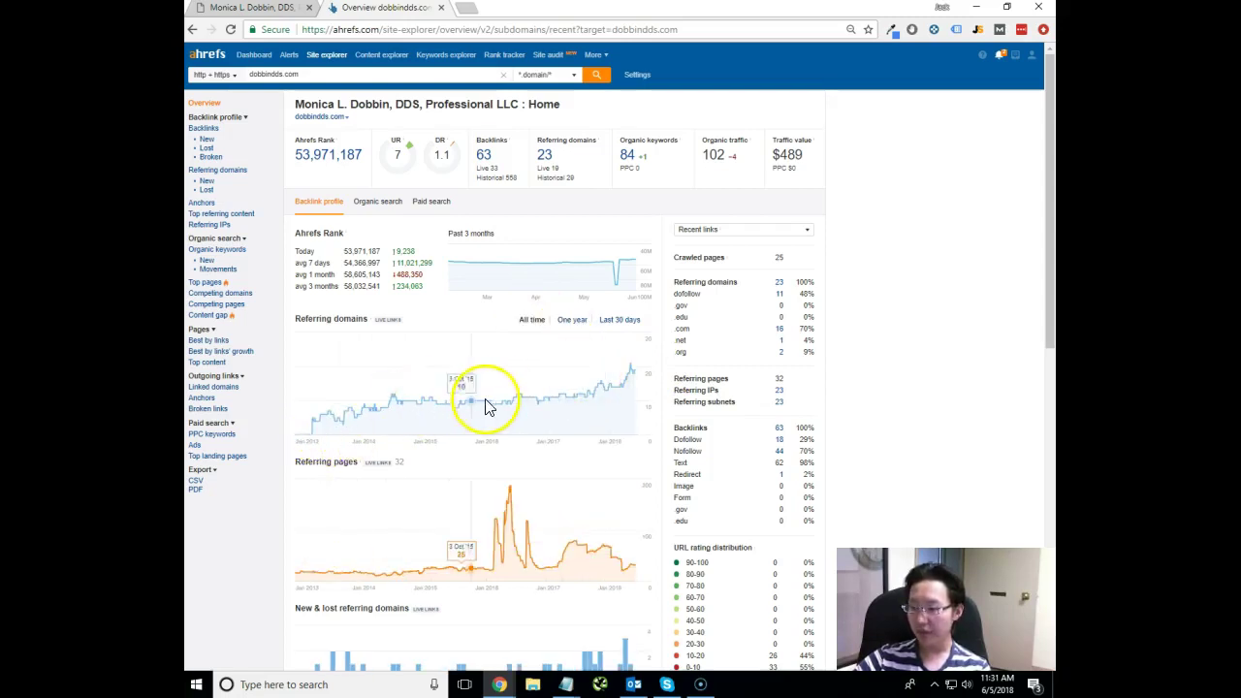
click(573, 320)
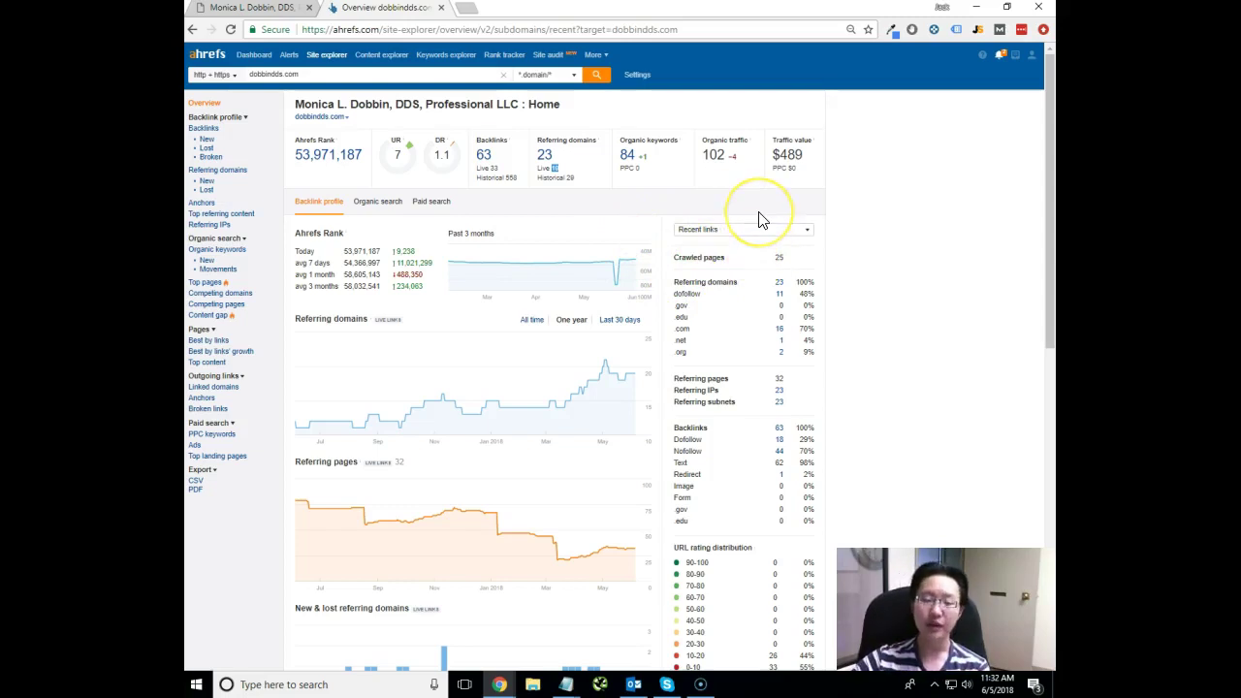
Switch the dobbindds.com overview to Organic search, showing traffic, keywords, countries and competitors.
scroll(854, 242, down, 1)
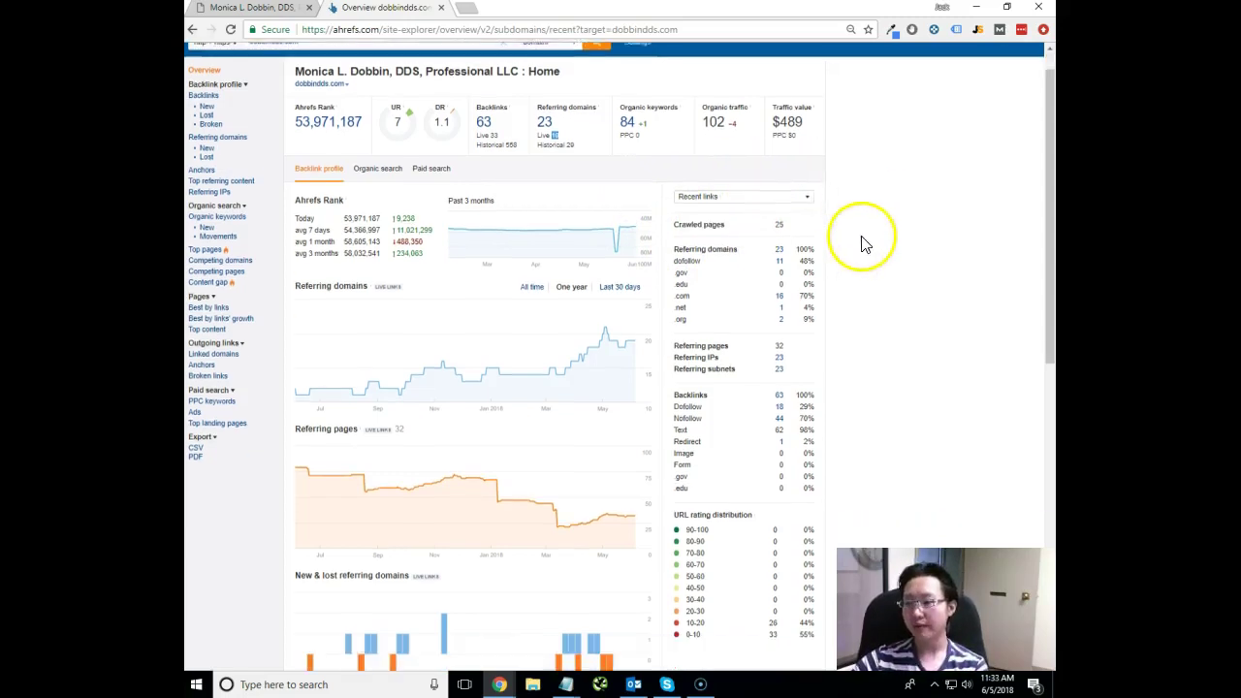
scroll(872, 262, up, 1)
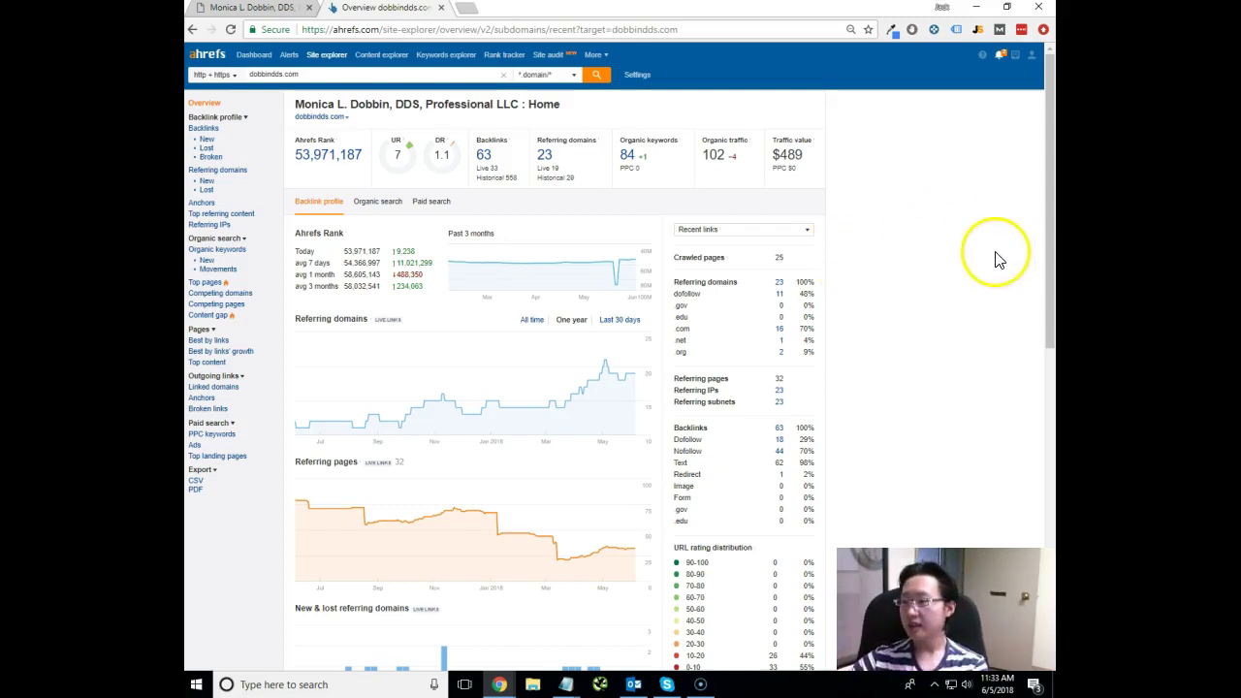
scroll(960, 281, down, 3)
scroll(917, 316, up, 3)
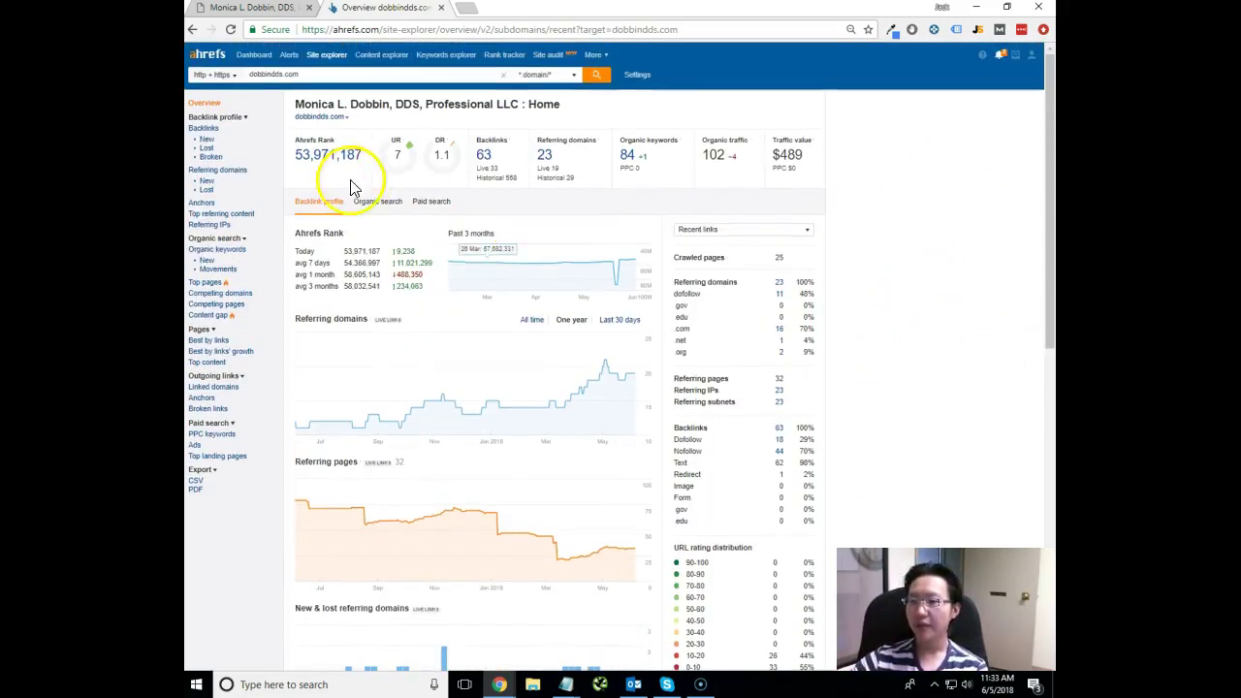
click(358, 200)
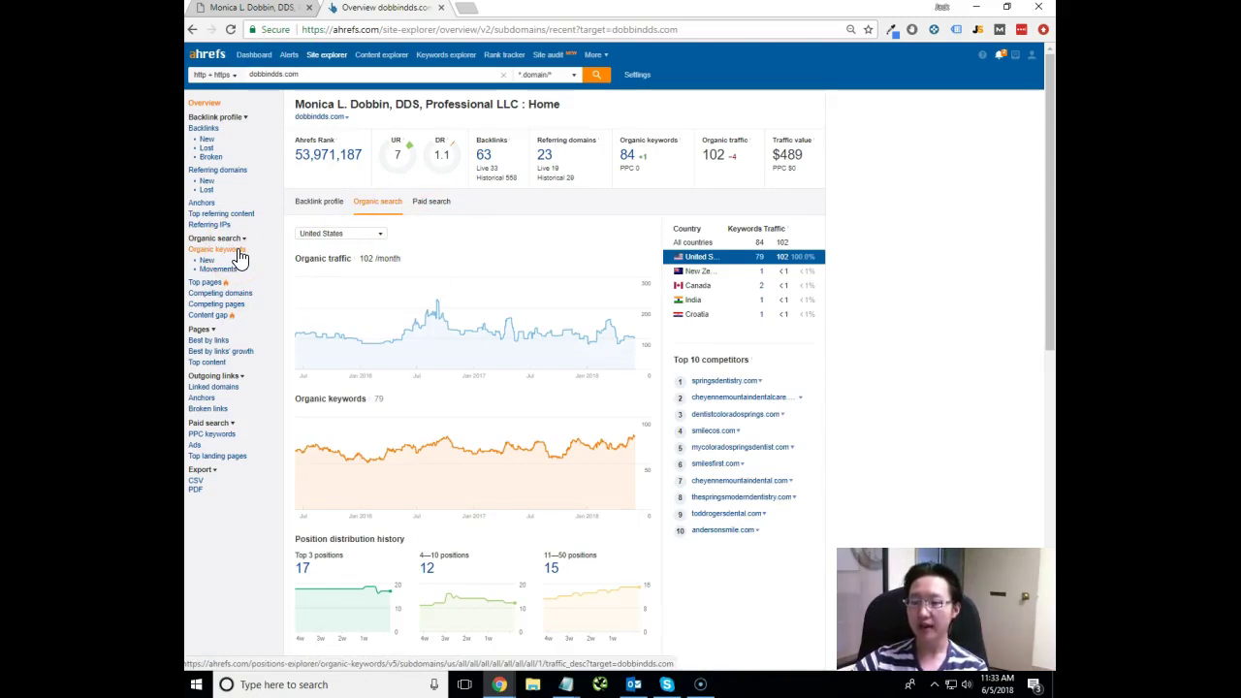
Open the 79-result Organic keywords report and highlight the 900 search volume.
click(237, 254)
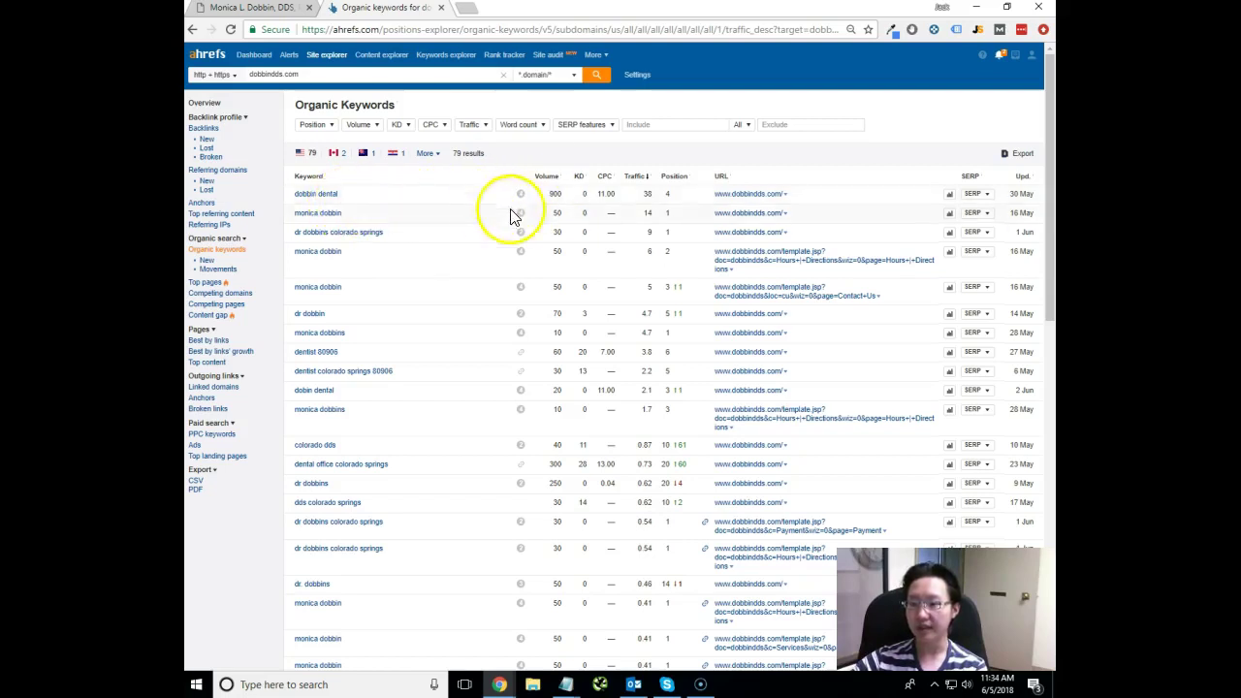
double_click(555, 194)
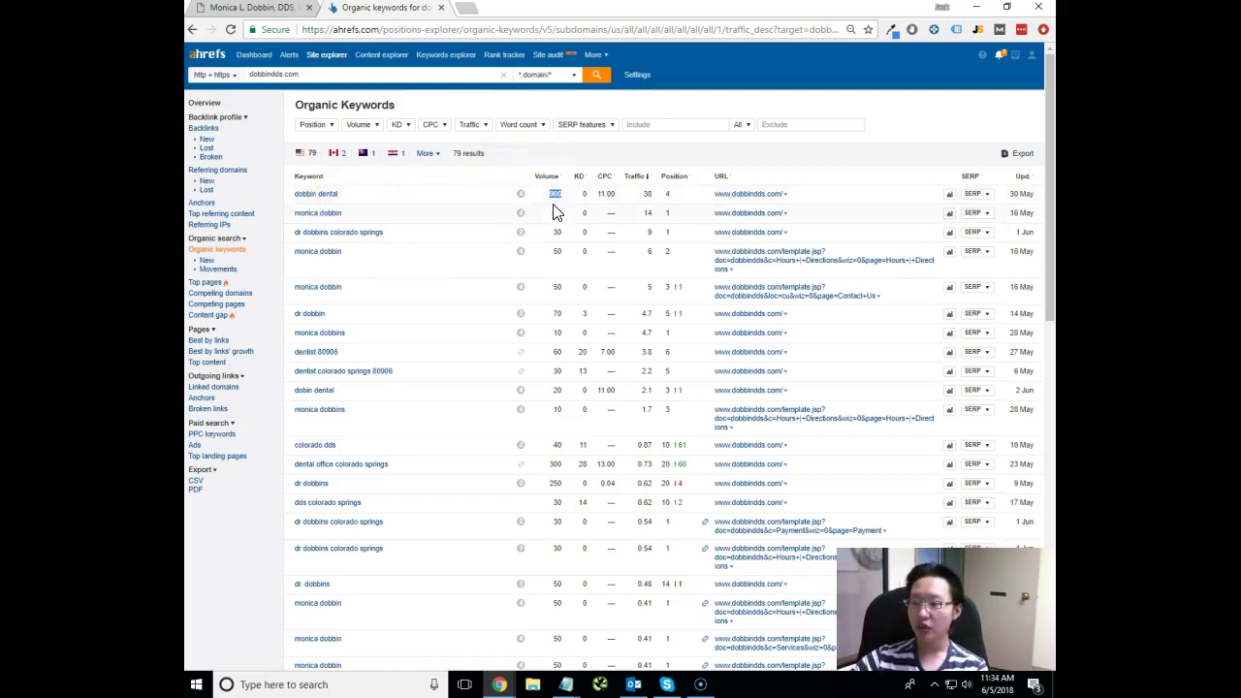
click(555, 198)
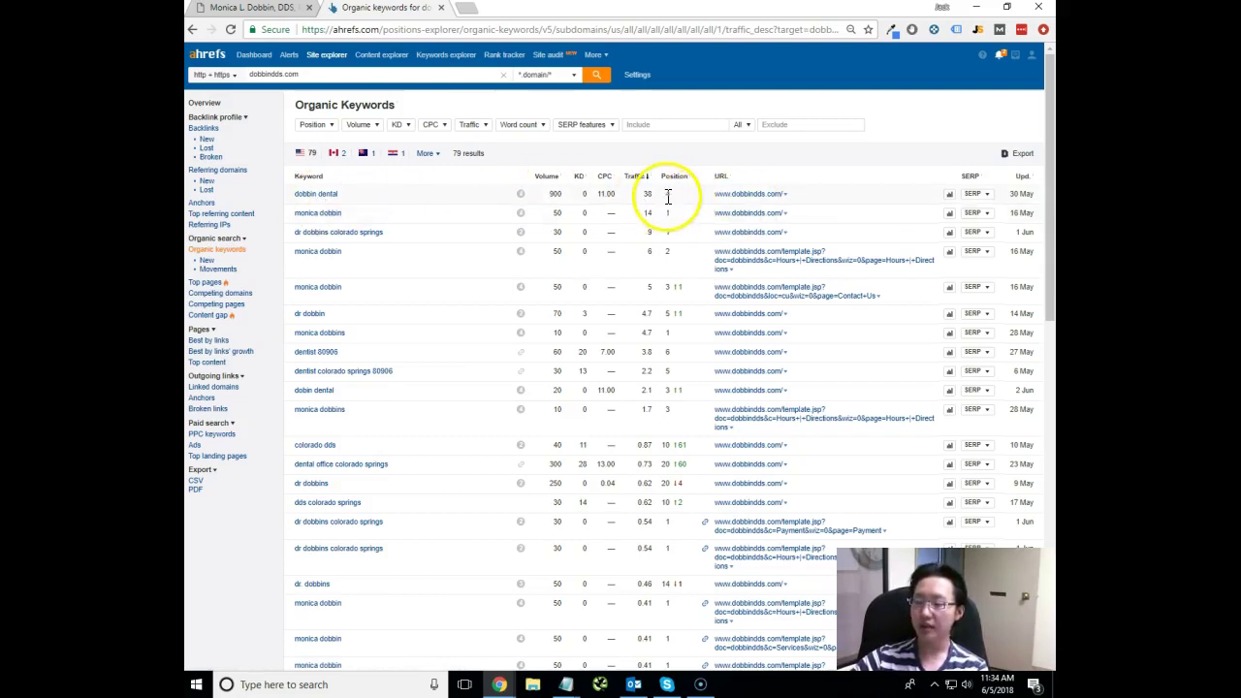
Highlight the 'dobbin dental' keyword and its ranking position of 4.
double_click(667, 195)
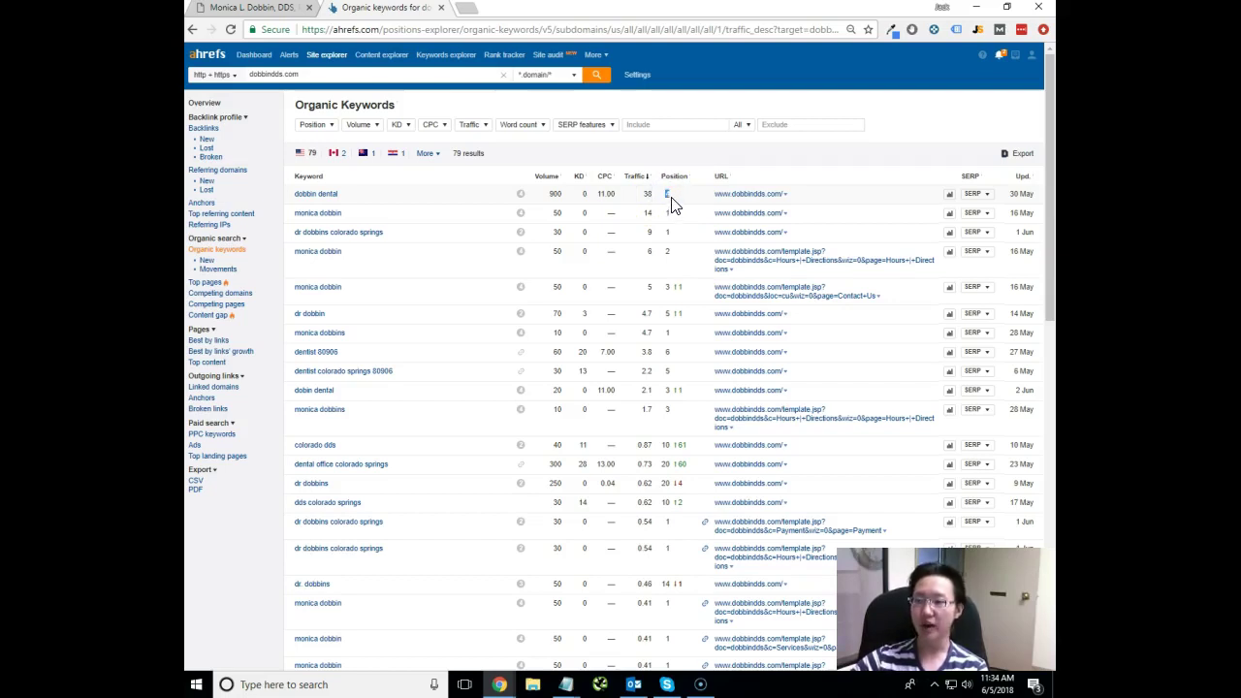
double_click(669, 206)
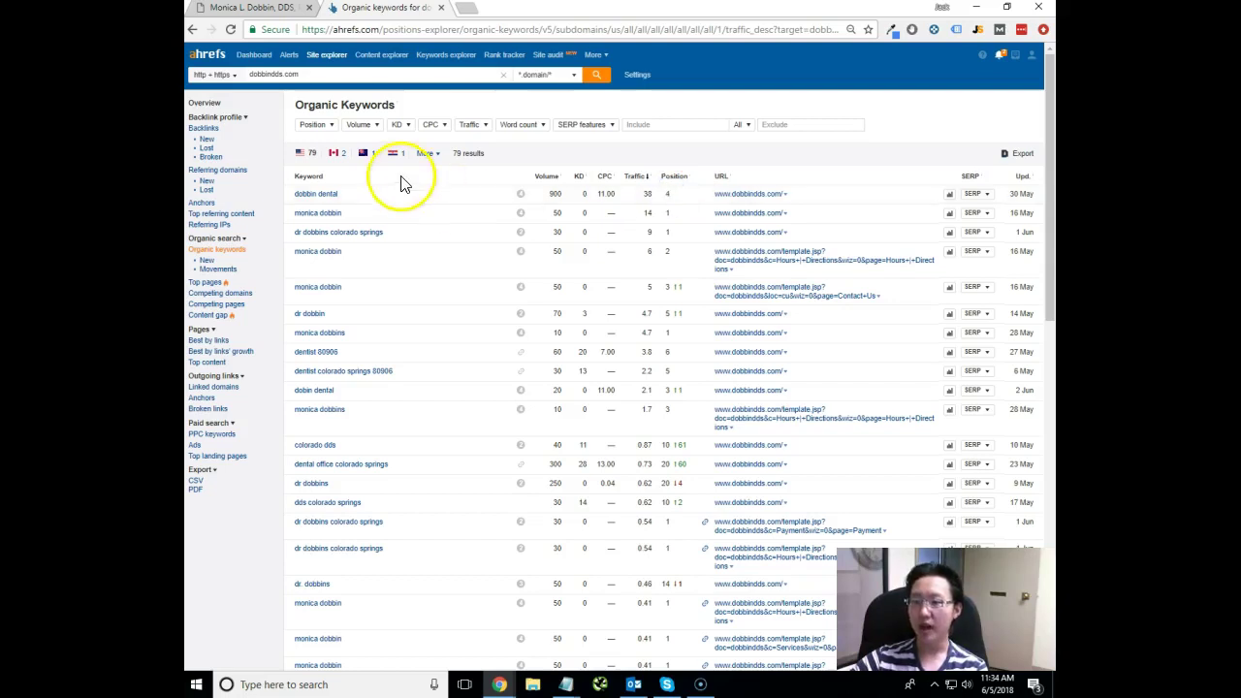
drag(388, 194, 709, 208)
click(679, 197)
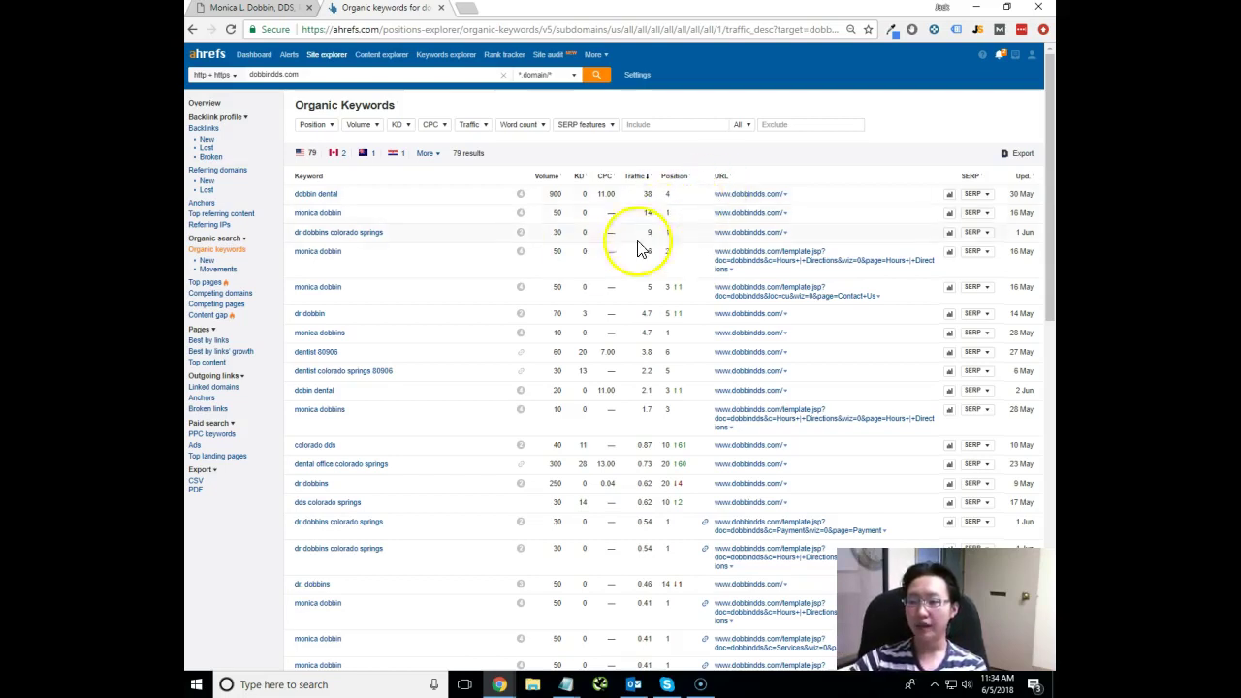
double_click(667, 193)
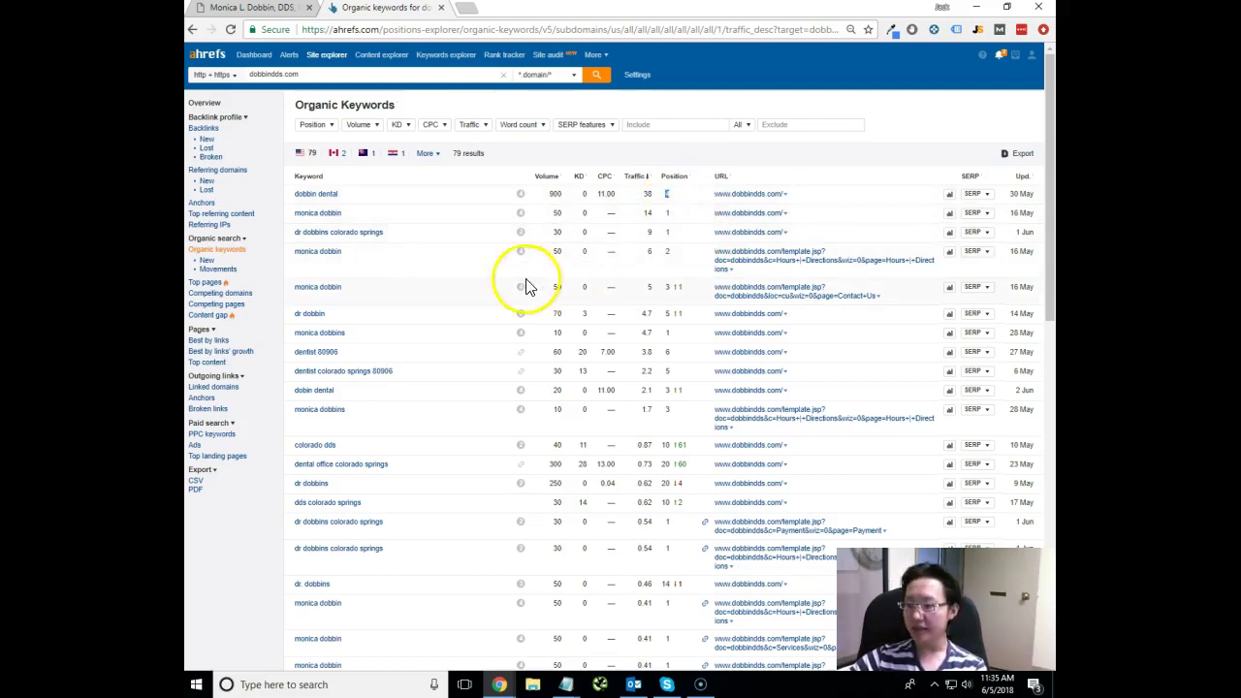
scroll(552, 308, down, 1)
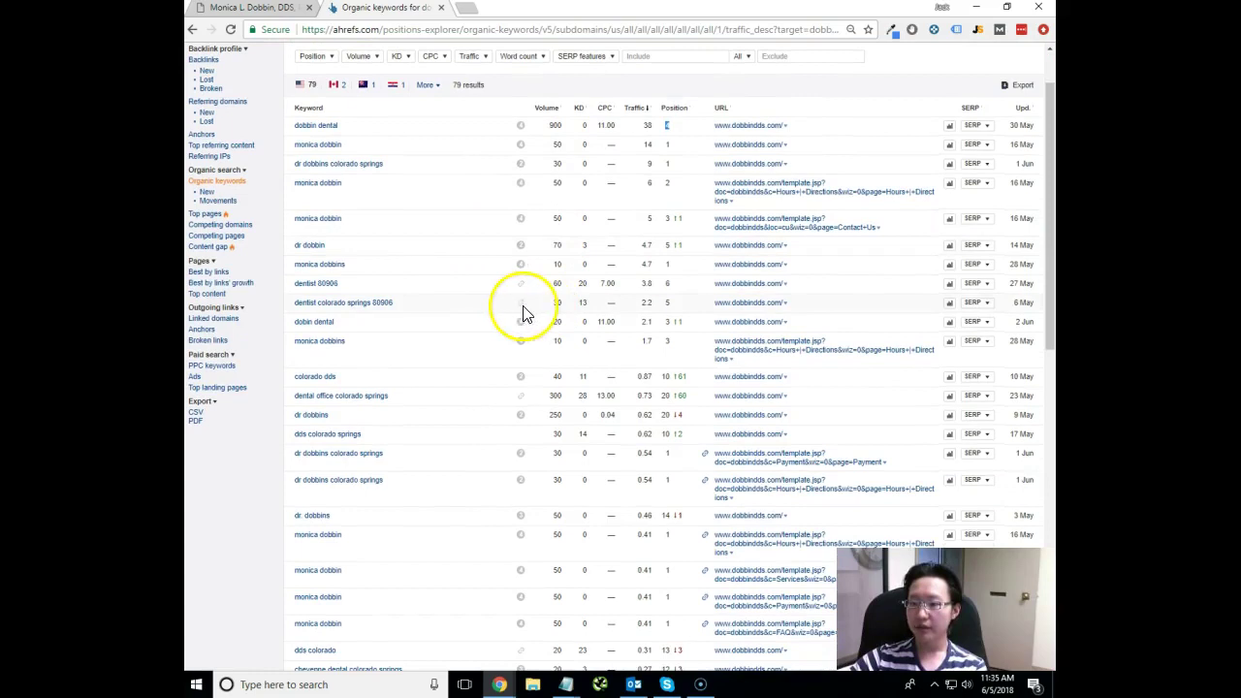
double_click(667, 283)
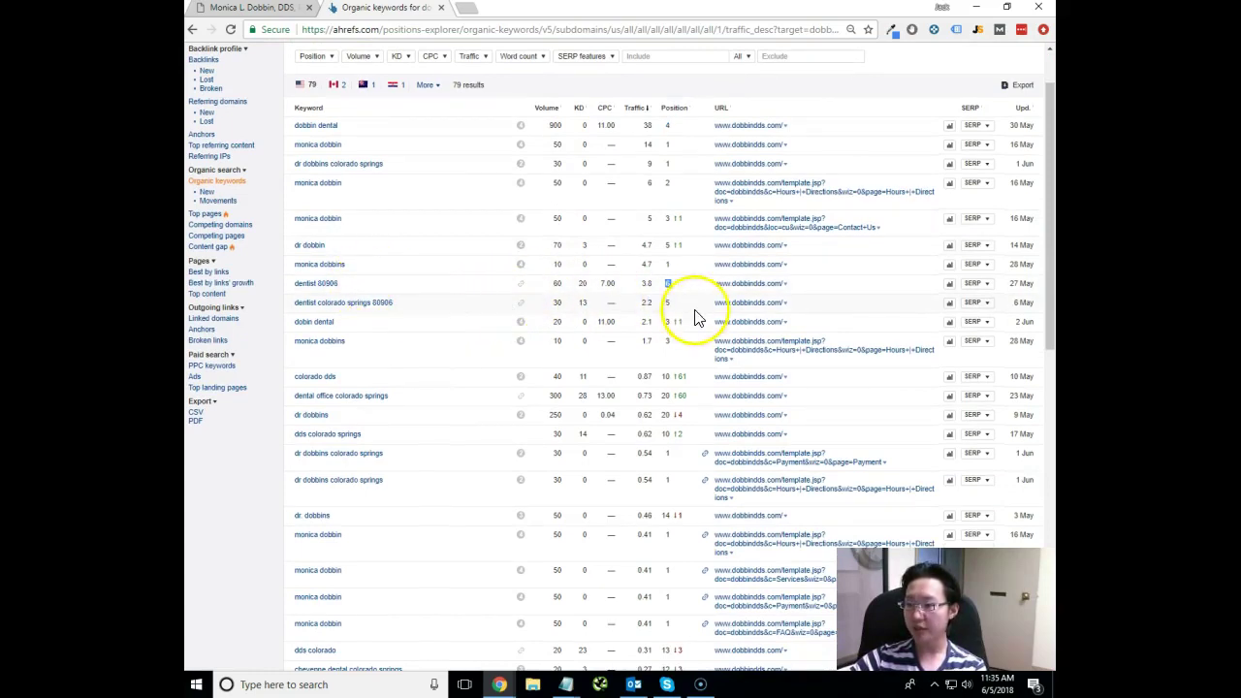
click(667, 303)
drag(669, 300, 658, 290)
click(665, 296)
click(657, 291)
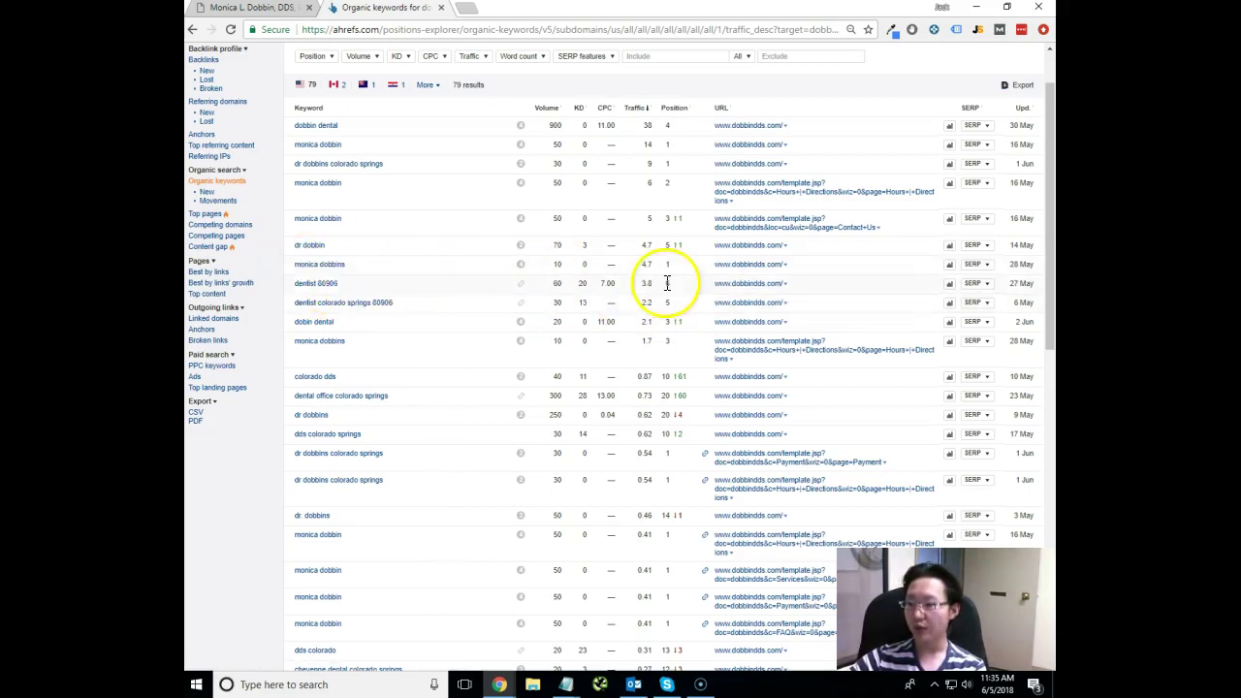
drag(638, 283, 667, 303)
scroll(595, 339, down, 1)
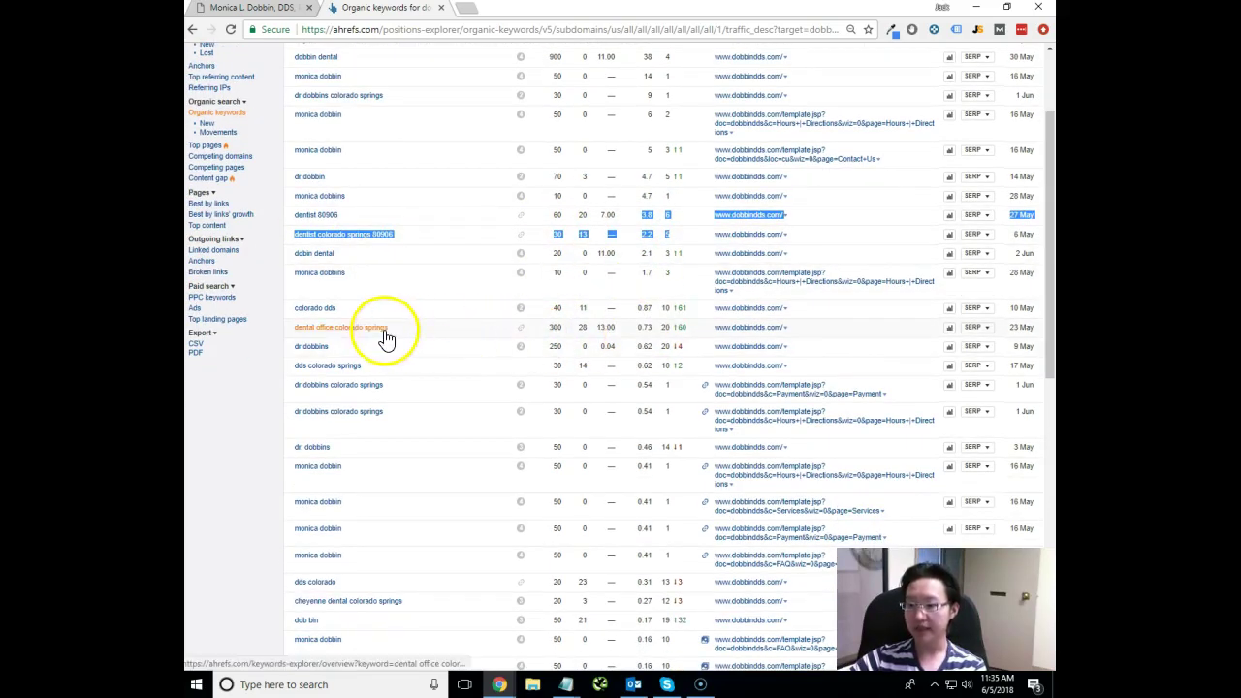
click(664, 329)
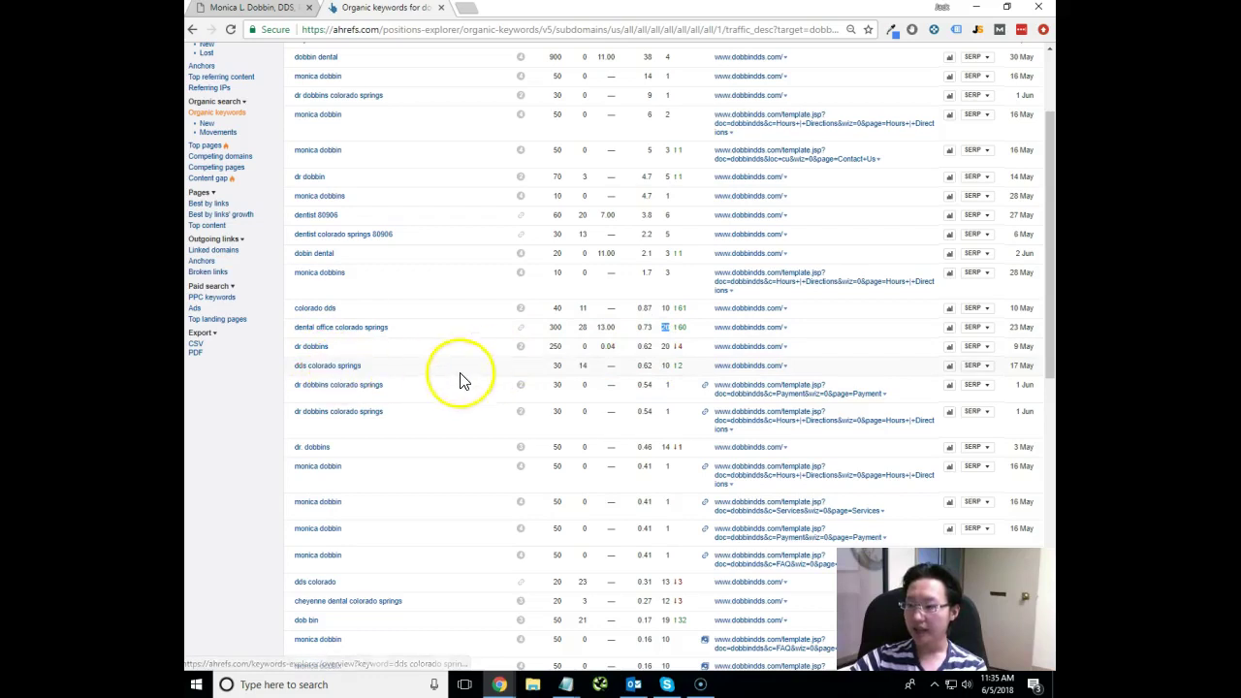
scroll(450, 381, down, 1)
scroll(446, 381, down, 1)
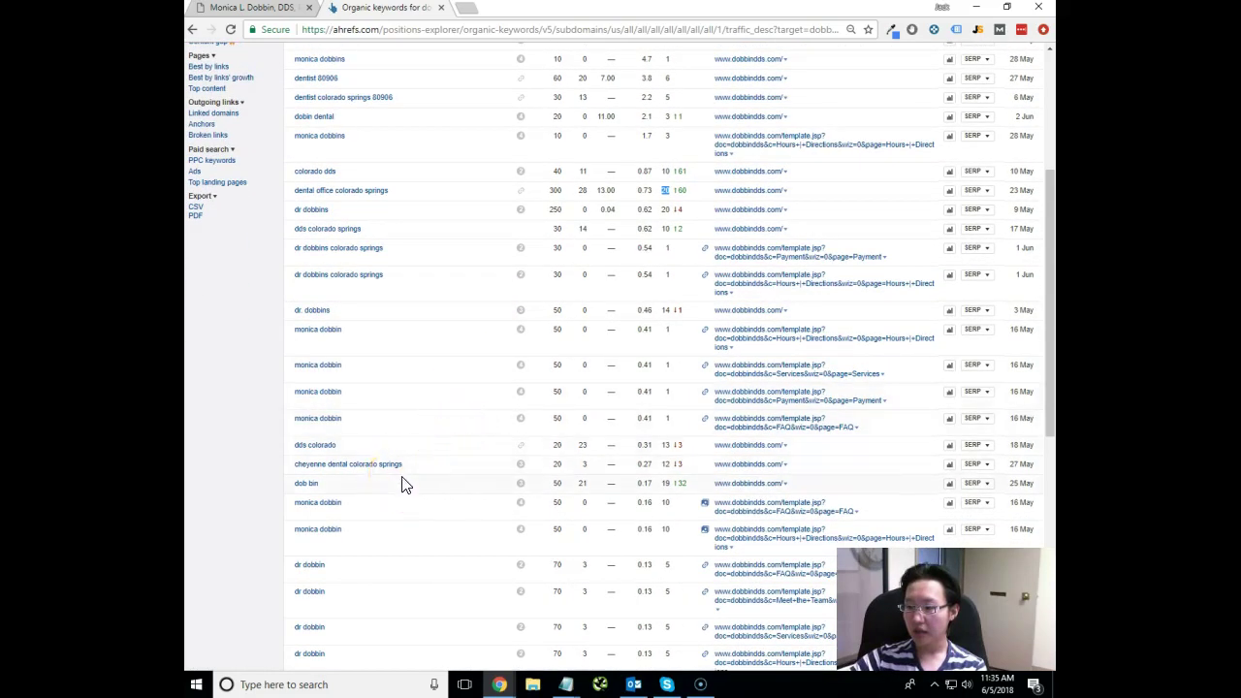
scroll(405, 485, down, 6)
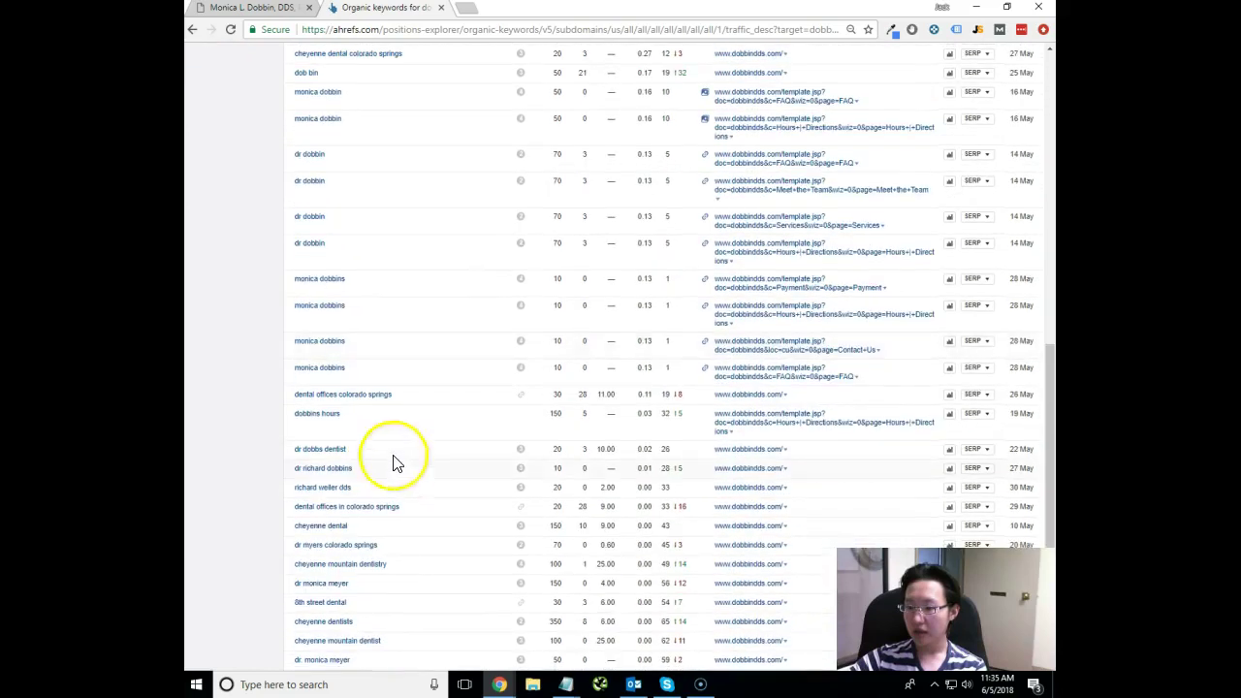
click(355, 405)
scroll(601, 446, down, 1)
scroll(606, 449, down, 1)
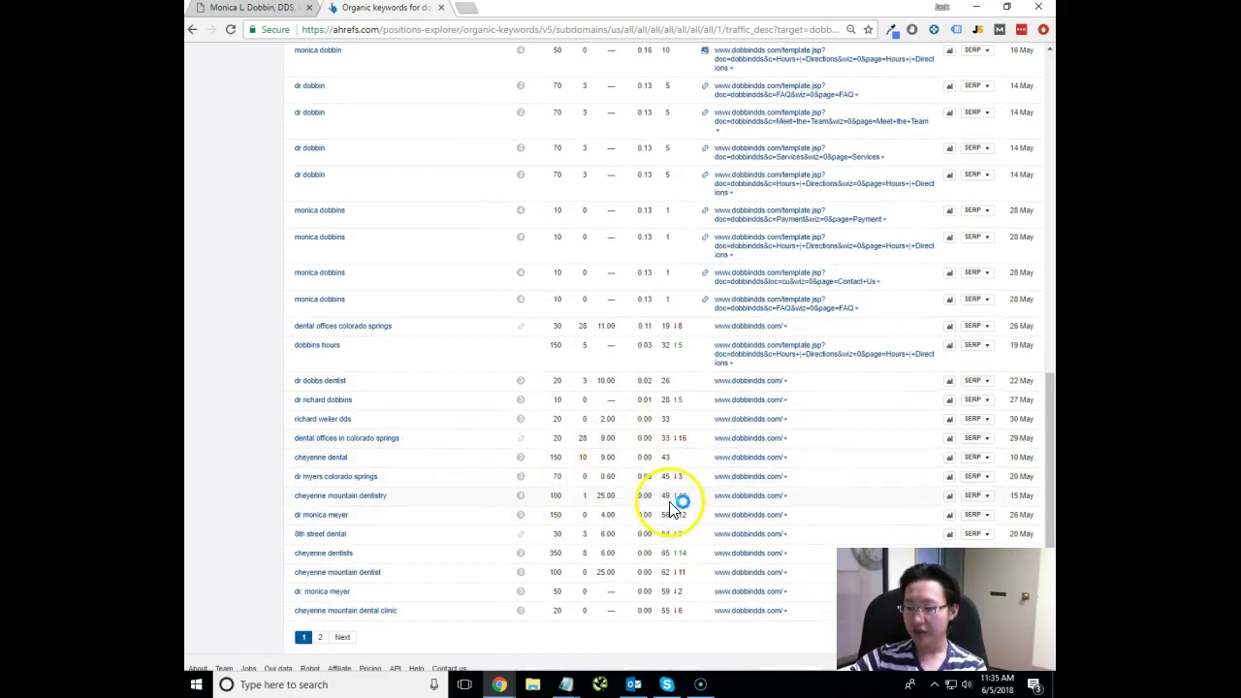
scroll(567, 540, up, 15)
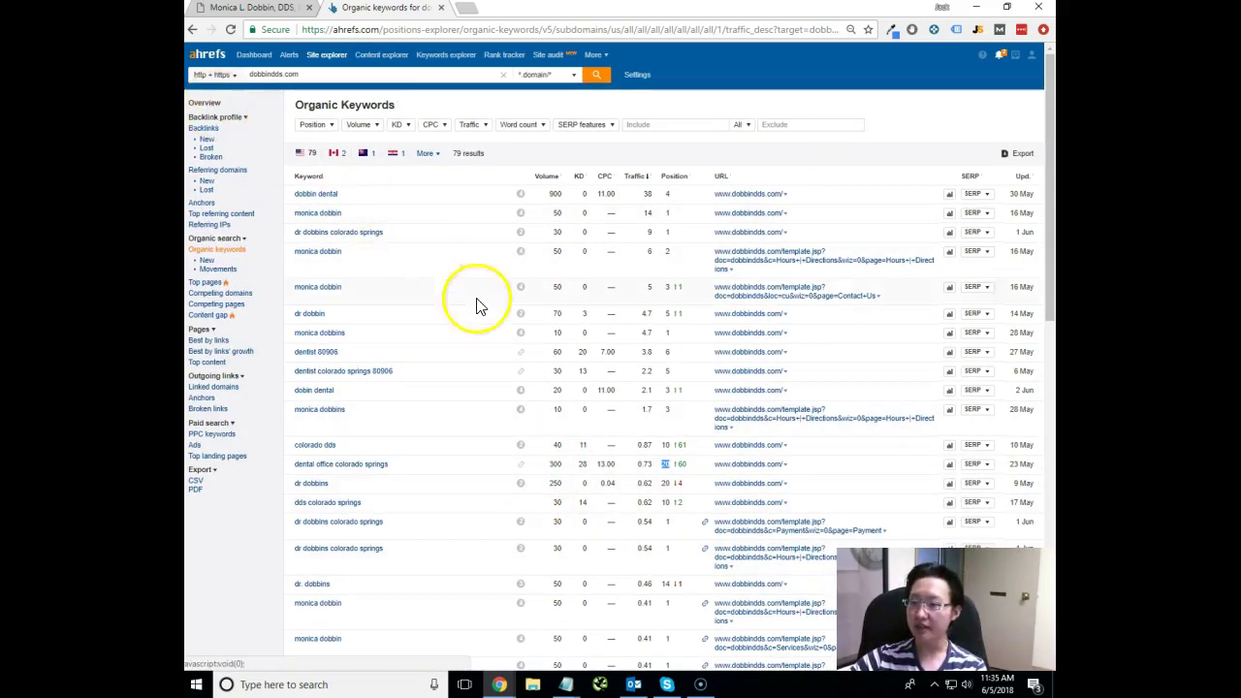
scroll(560, 408, down, 10)
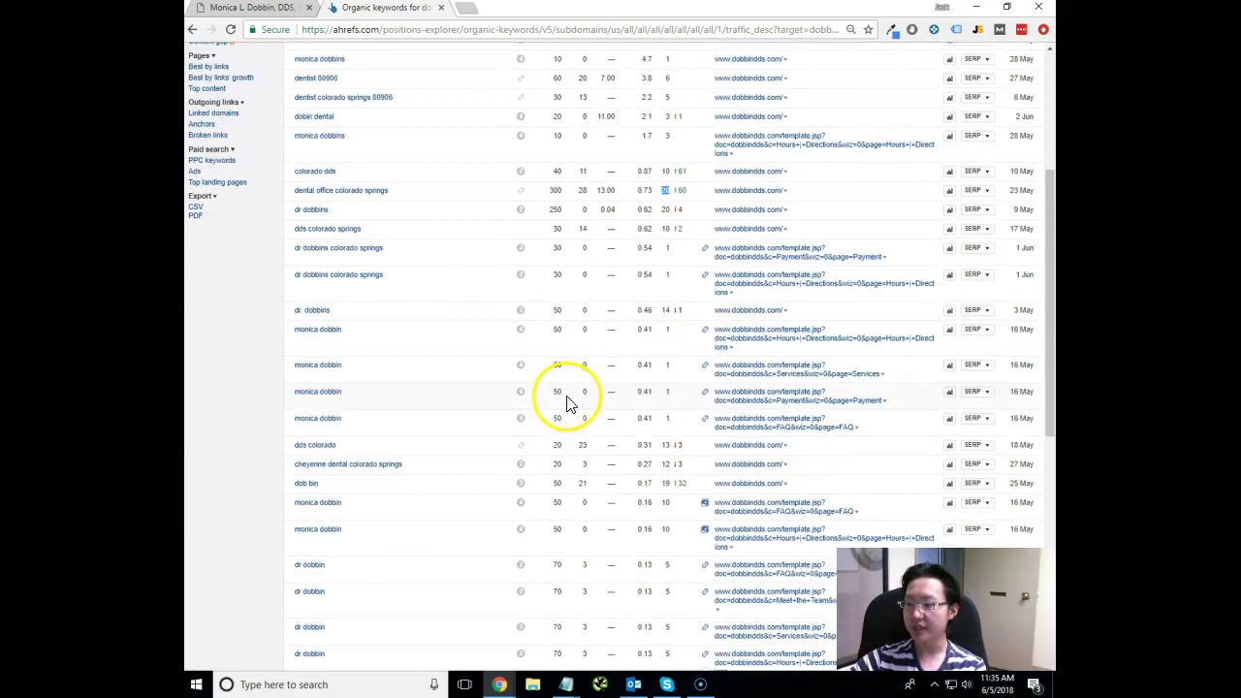
scroll(618, 416, up, 10)
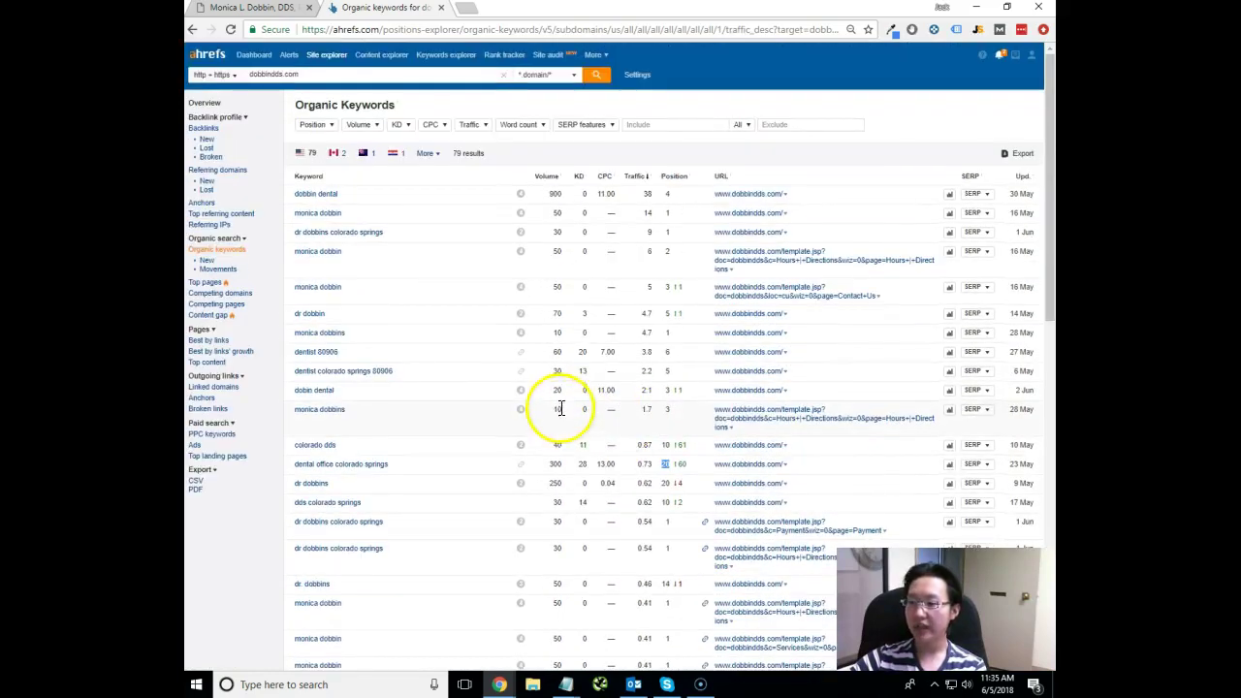
scroll(535, 362, down, 2)
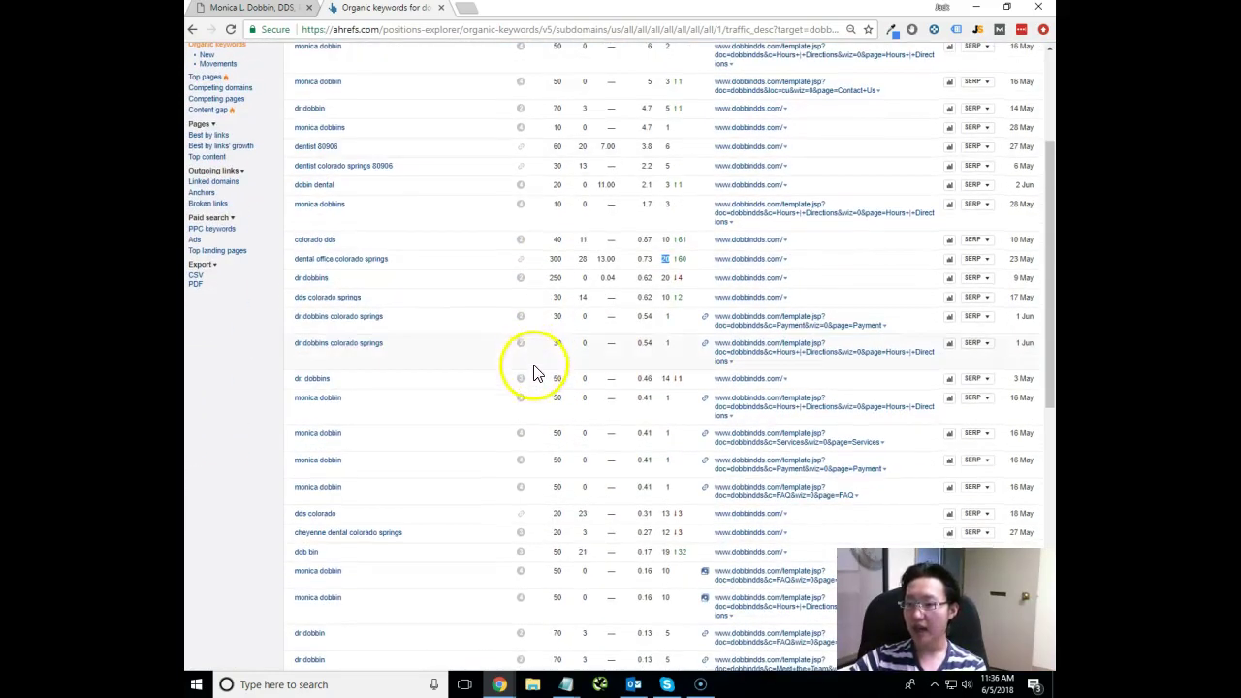
click(645, 260)
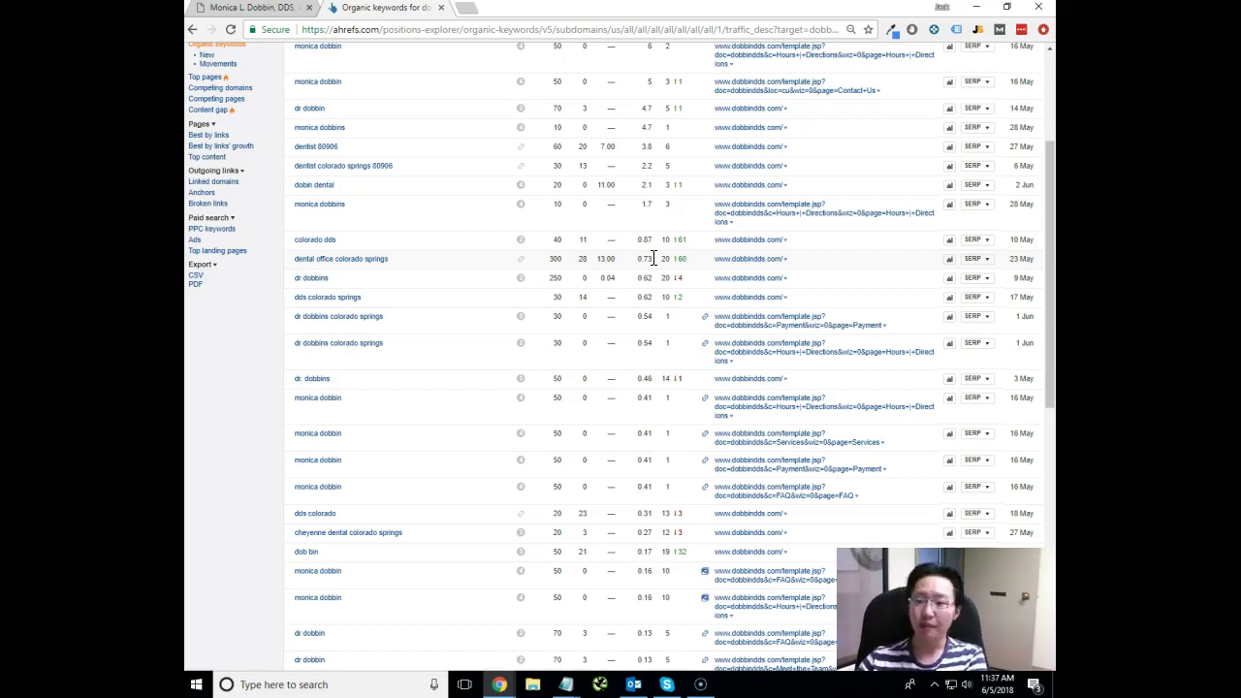
scroll(465, 320, up, 3)
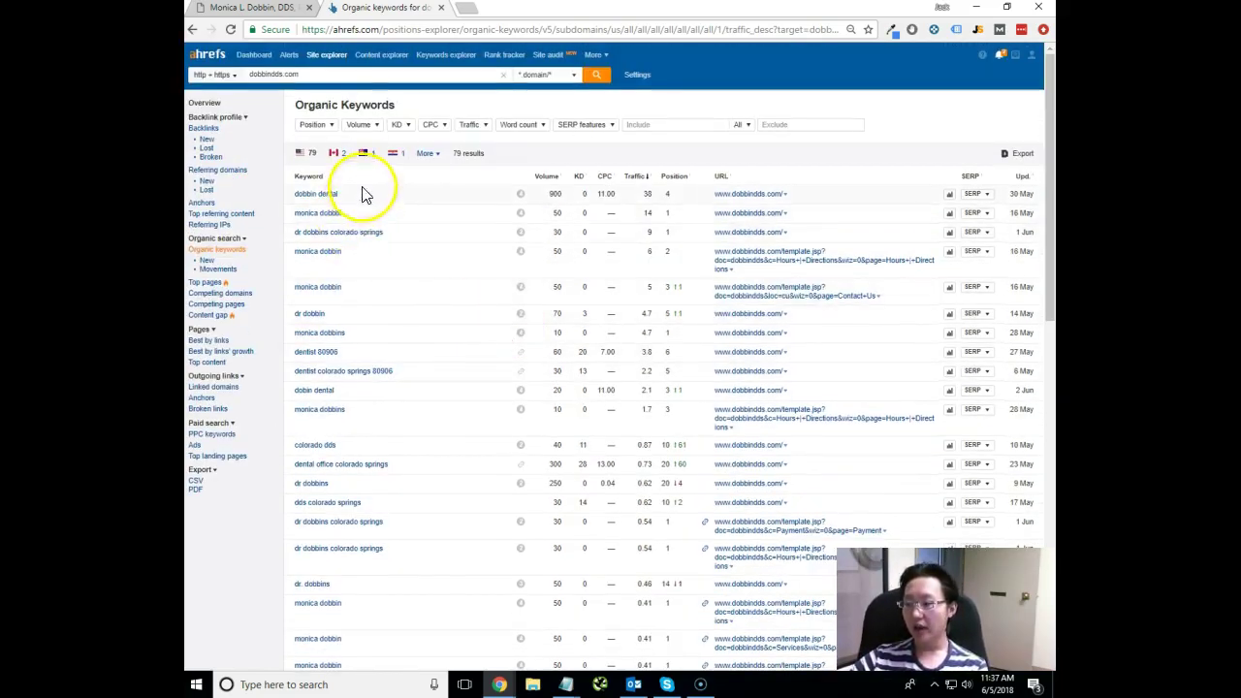
On the dental practice's home page, highlight the header, phone number and welcome text.
click(268, 11)
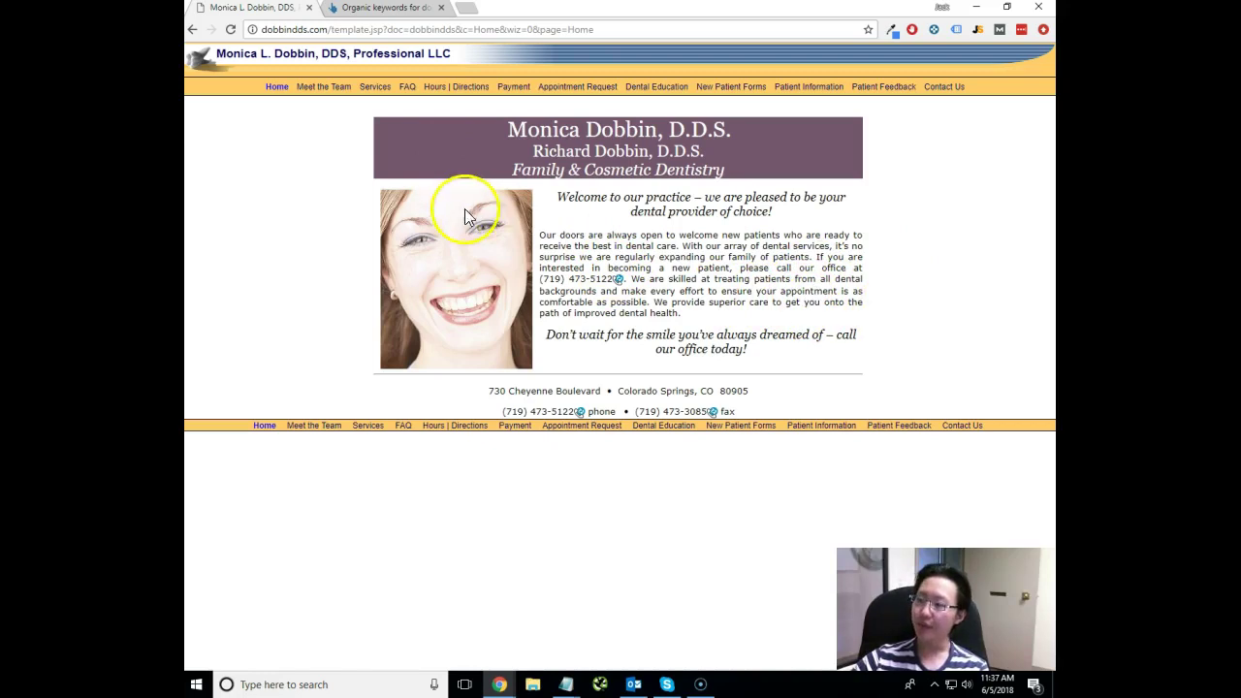
drag(455, 124, 742, 191)
click(784, 268)
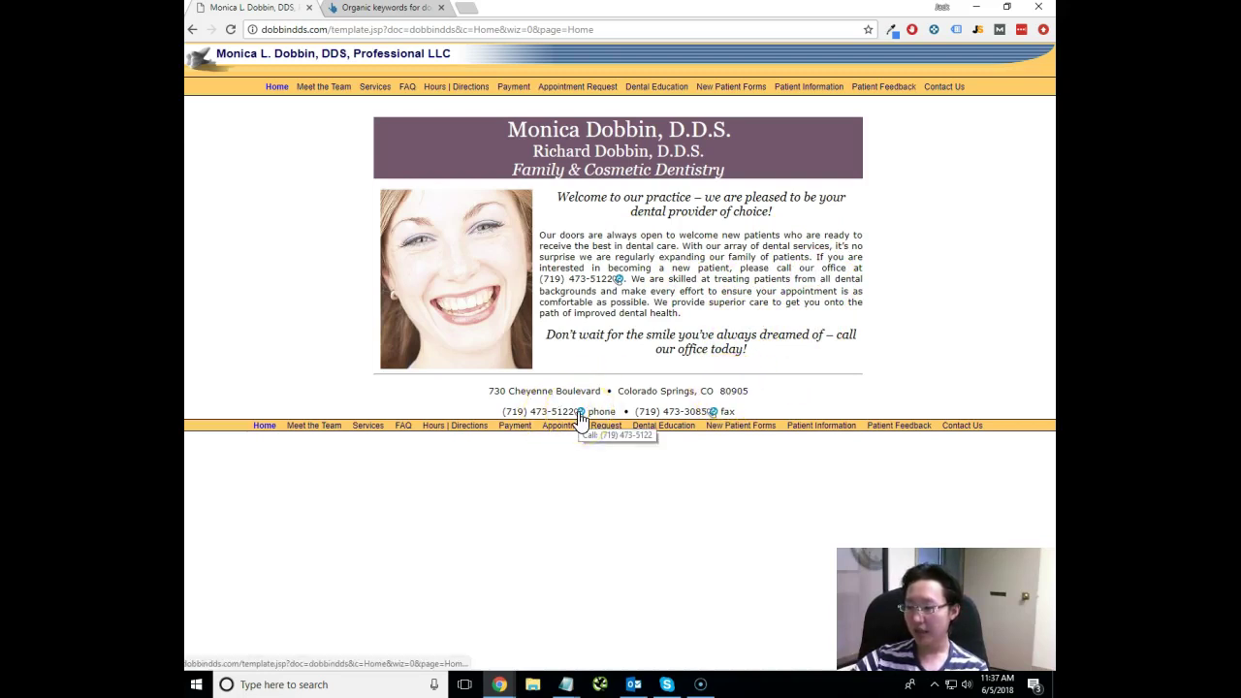
drag(551, 412, 503, 412)
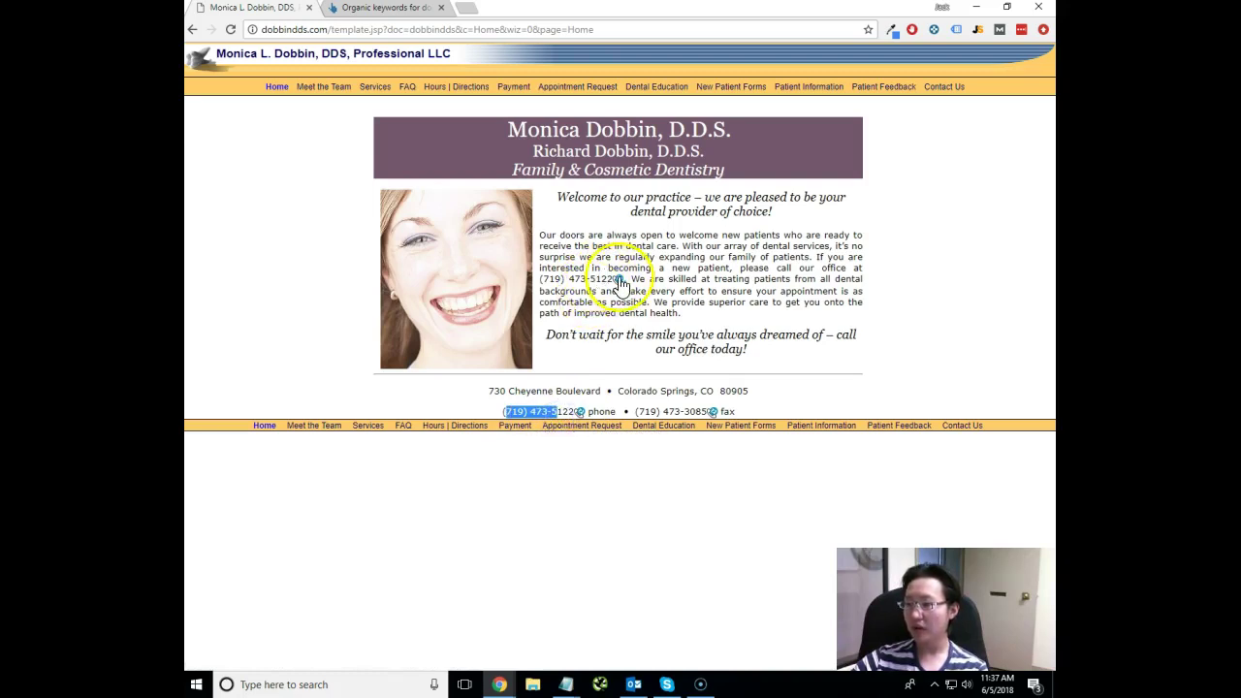
click(667, 415)
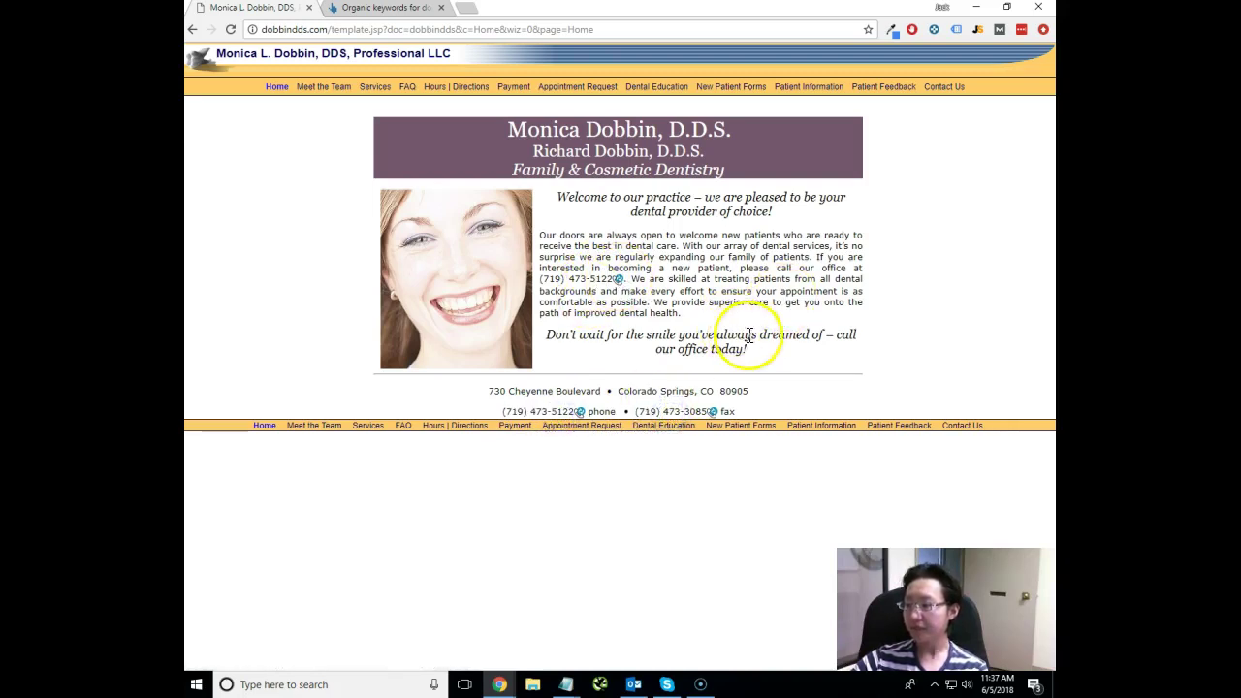
drag(798, 346, 804, 278)
click(803, 281)
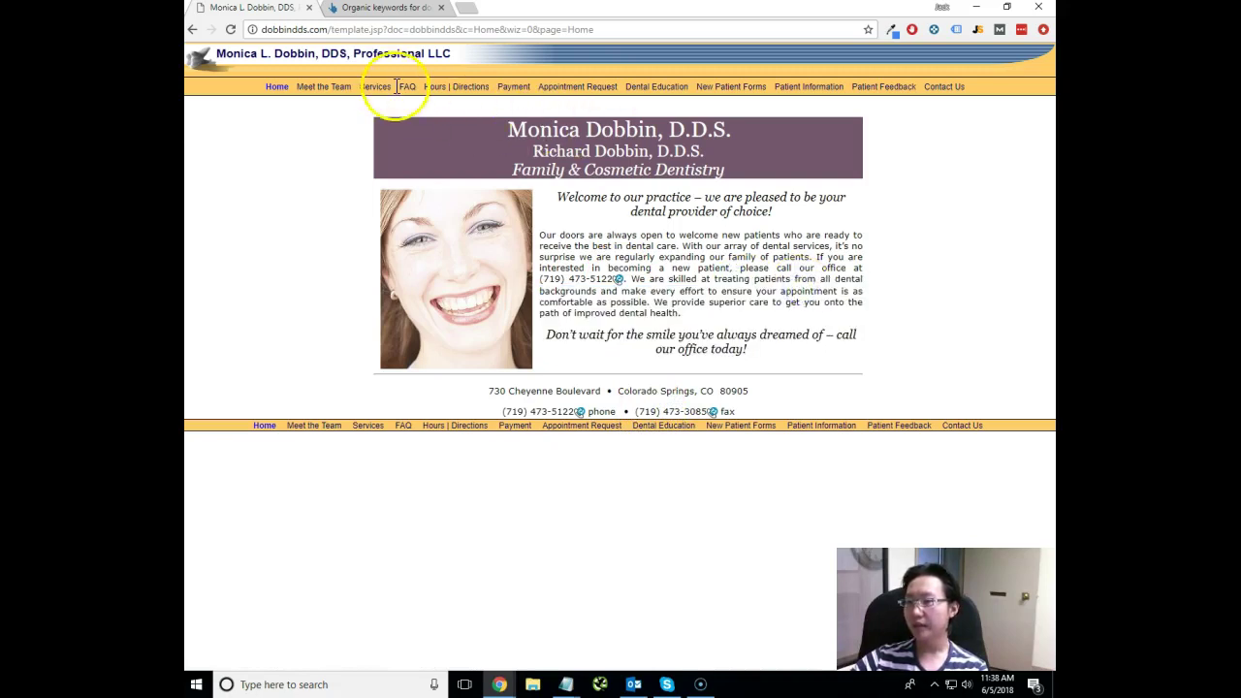
Visit the Hours | Directions, FAQ, Payment and Dental Education pages, then return Home.
click(464, 89)
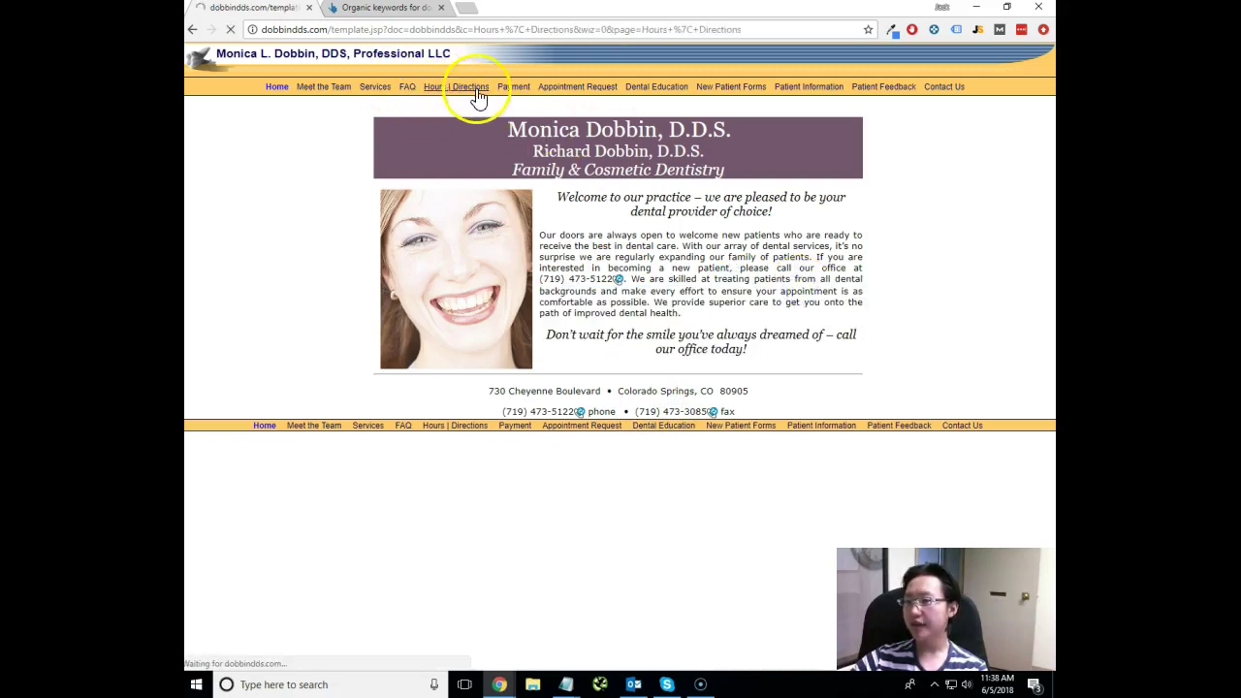
click(405, 87)
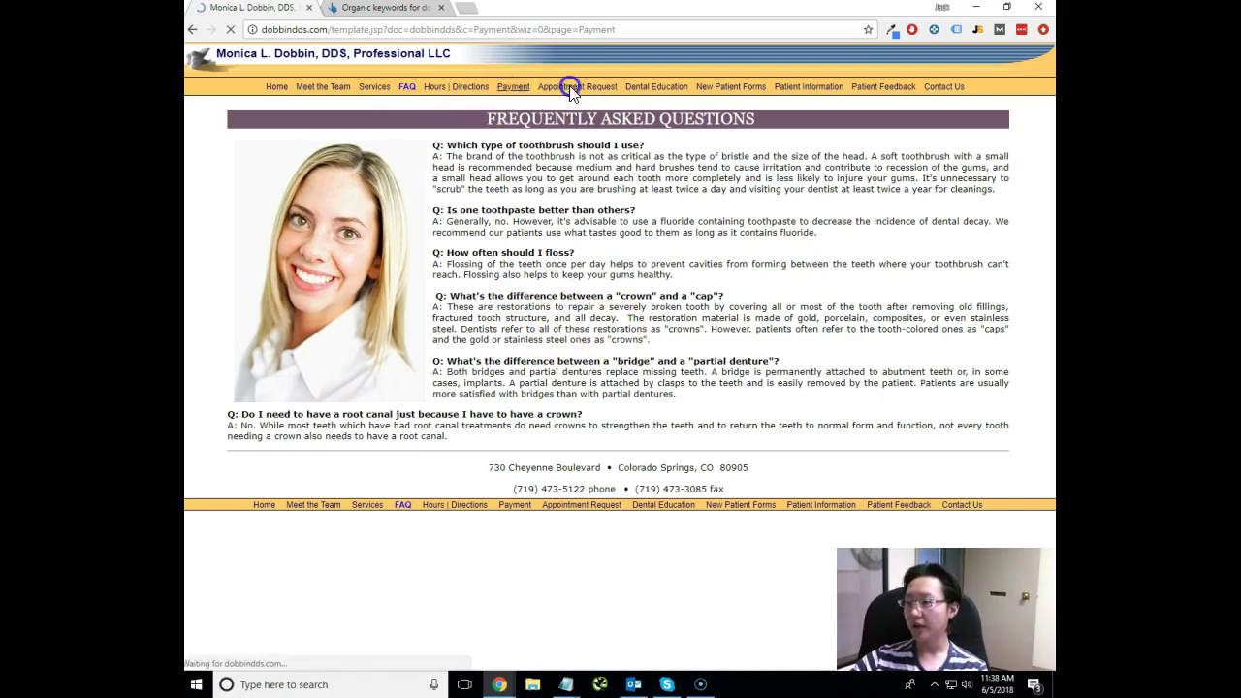
click(513, 87)
click(639, 87)
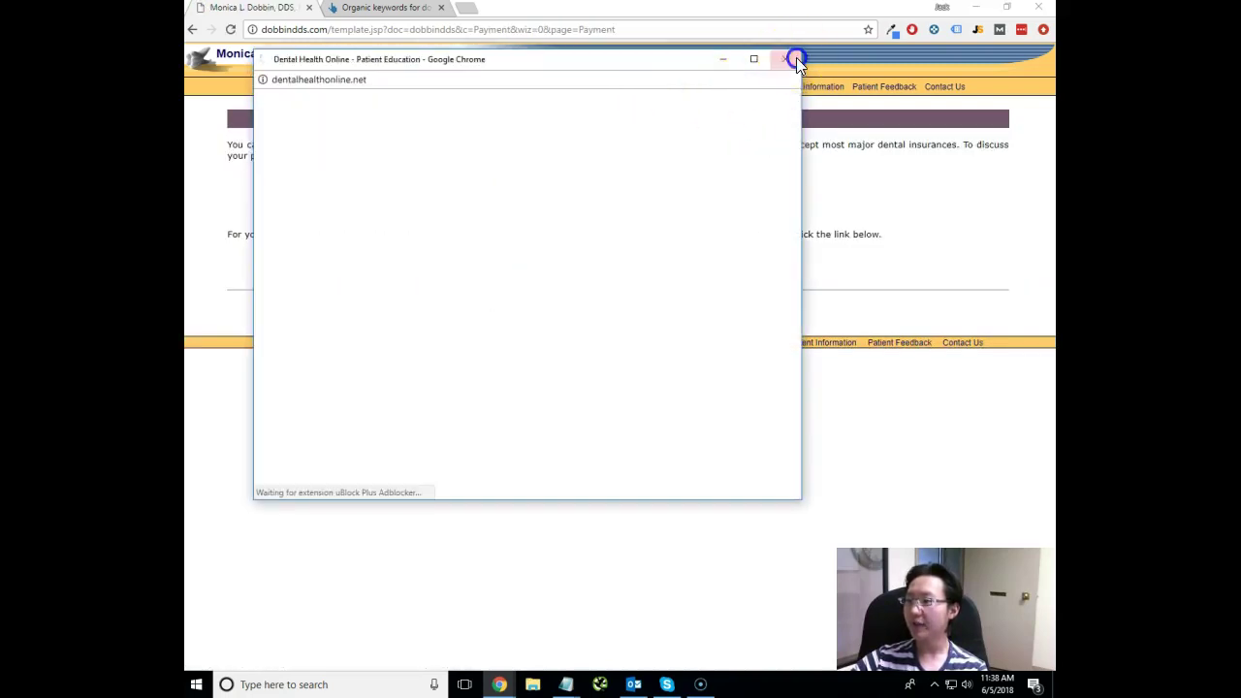
click(786, 60)
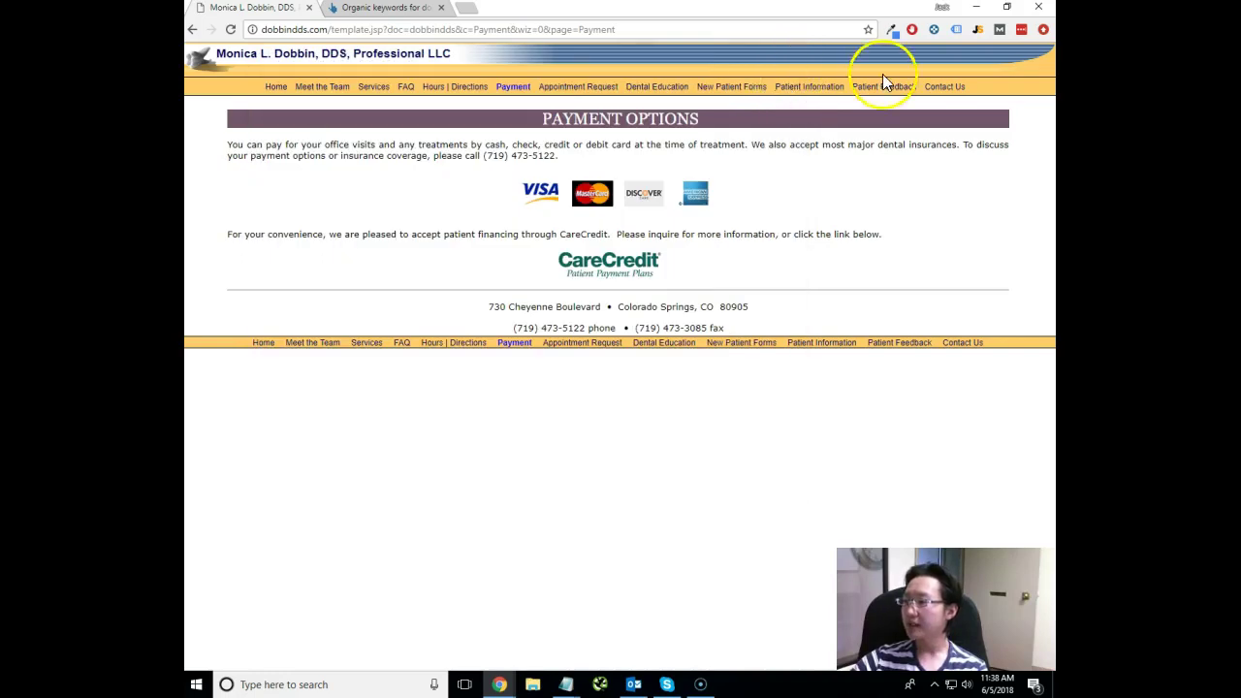
click(277, 86)
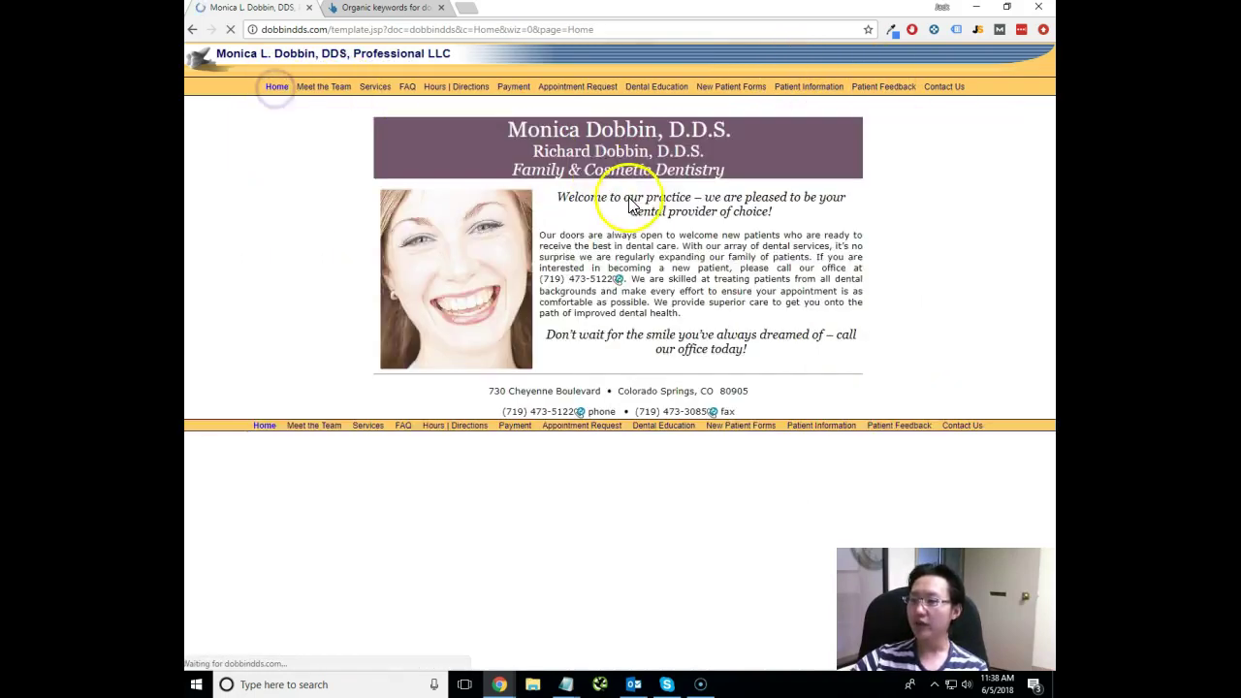
Open the Meet the Team page and highlight its under-construction message.
click(327, 92)
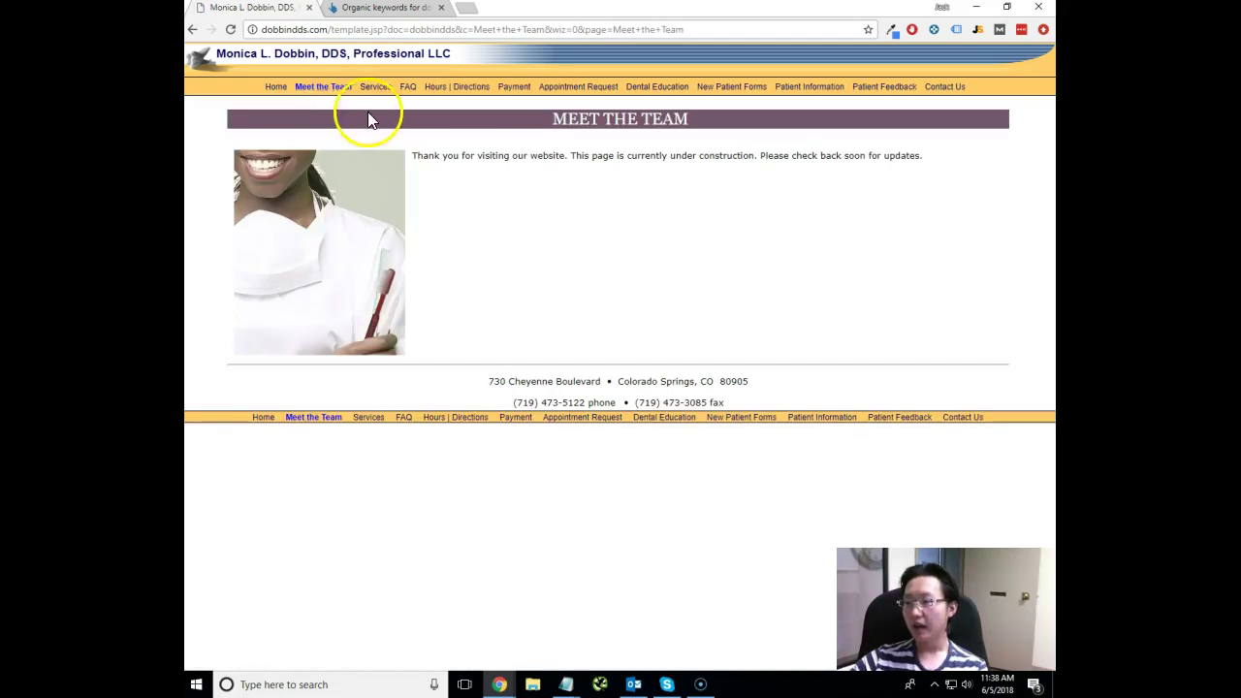
drag(509, 158, 770, 222)
click(892, 215)
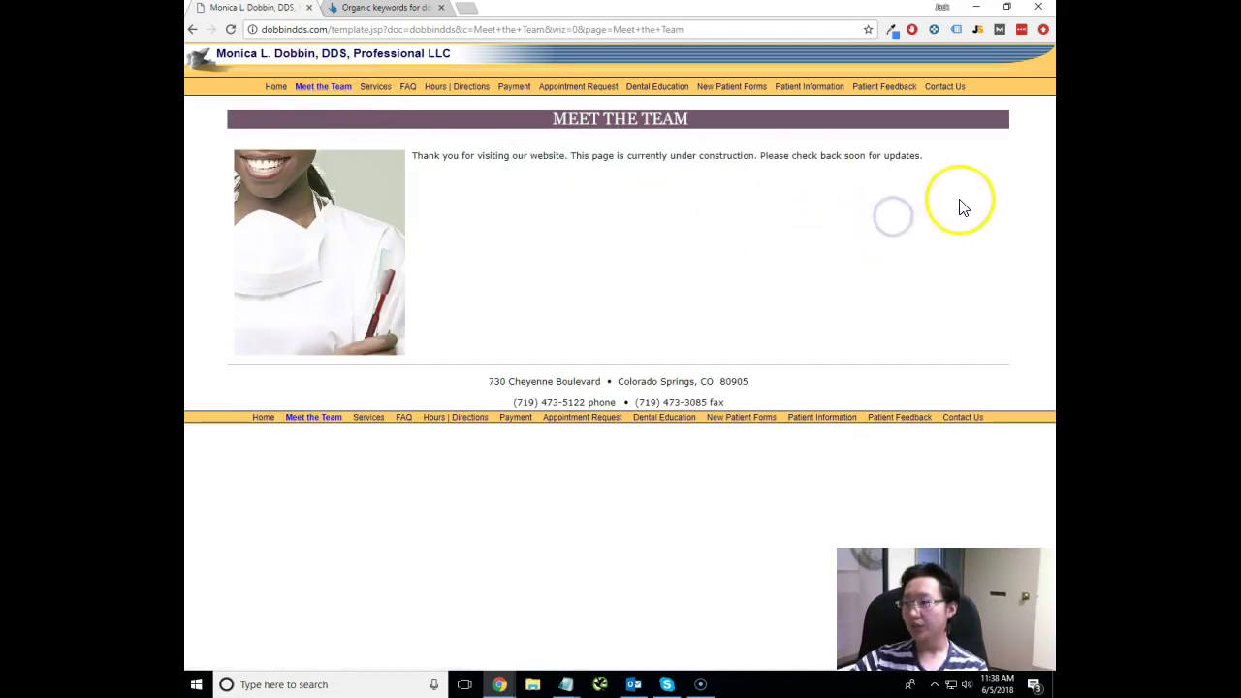
drag(965, 206, 411, 168)
click(986, 191)
click(414, 156)
click(927, 165)
click(417, 166)
Go back Home, revisit Meet the Team, and return to the home page.
click(276, 86)
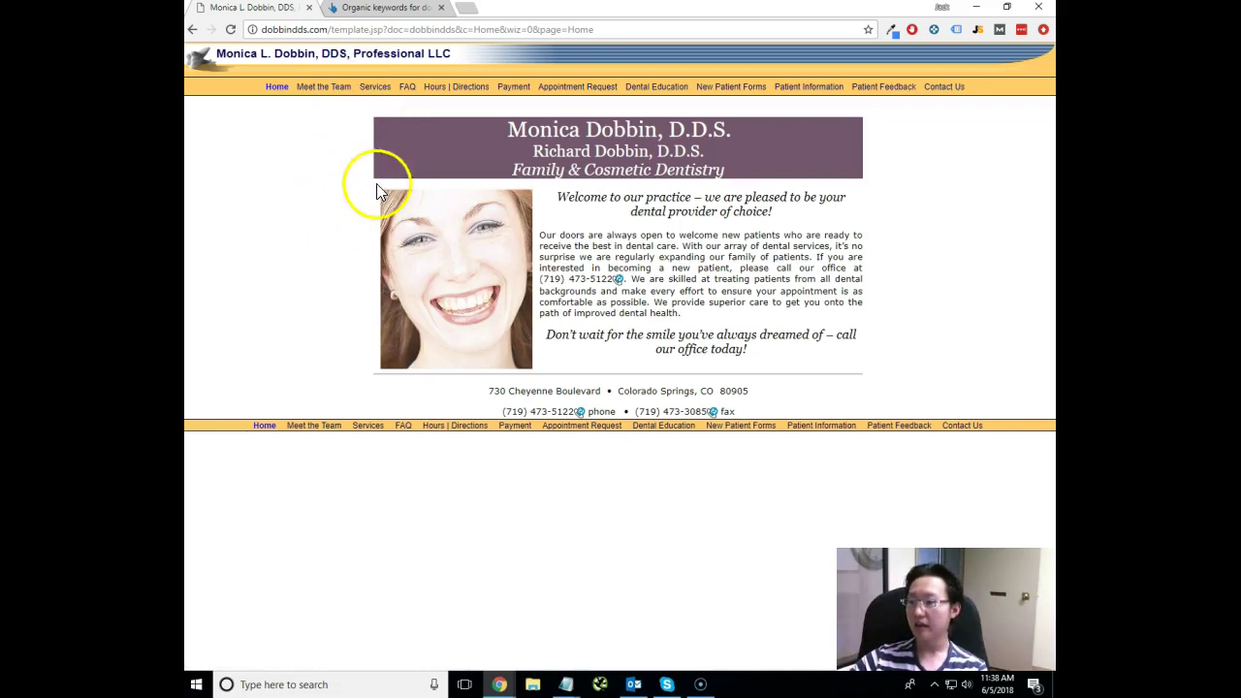
click(324, 89)
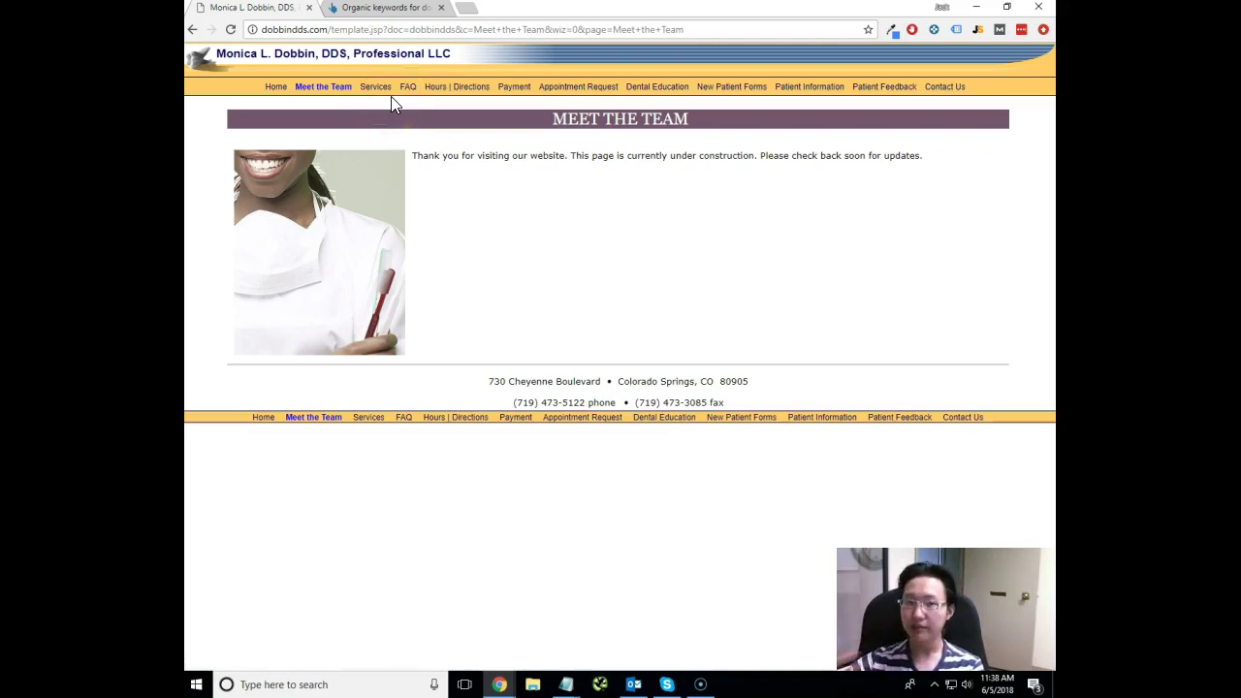
click(276, 86)
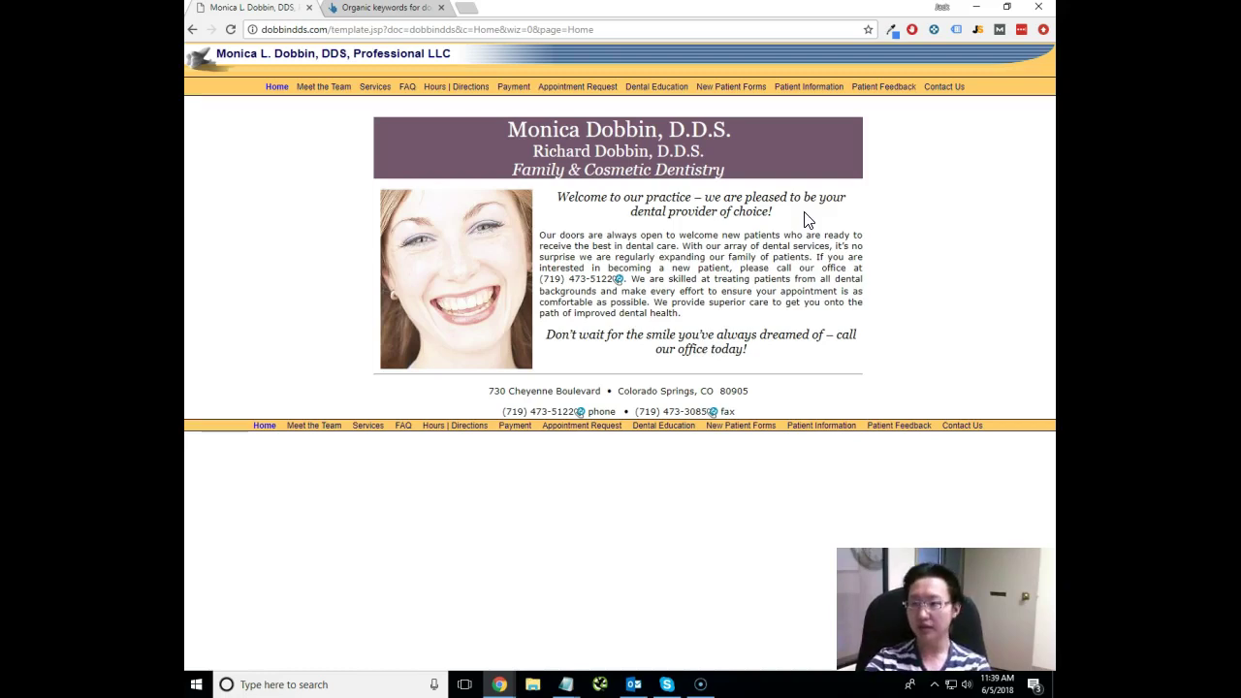
Search 'dentsit colorado springs' in a new private window.
key(ctrl+shift+n)
text(dentsit colorado springs)
key(Return)
click(563, 383)
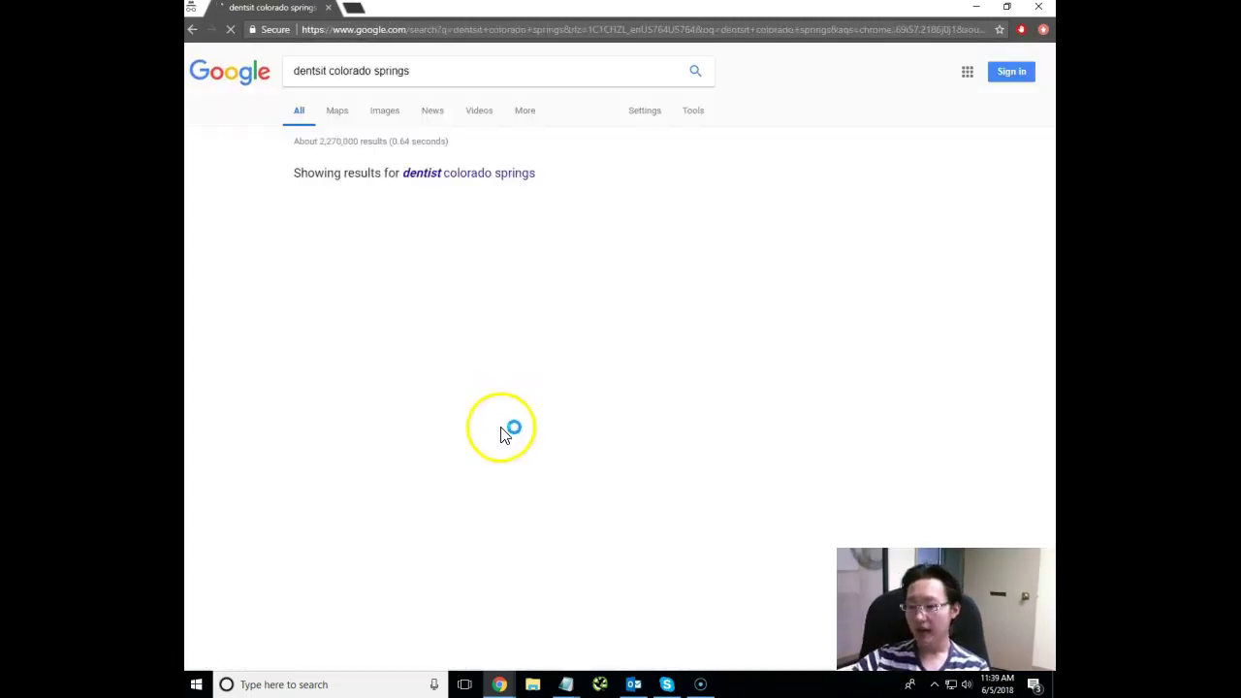
scroll(588, 443, down, 4)
scroll(568, 416, up, 3)
Open the top result and Guerra Dental in background tabs.
middle_click(622, 335)
scroll(781, 463, down, 3)
middle_click(419, 495)
scroll(620, 524, down, 5)
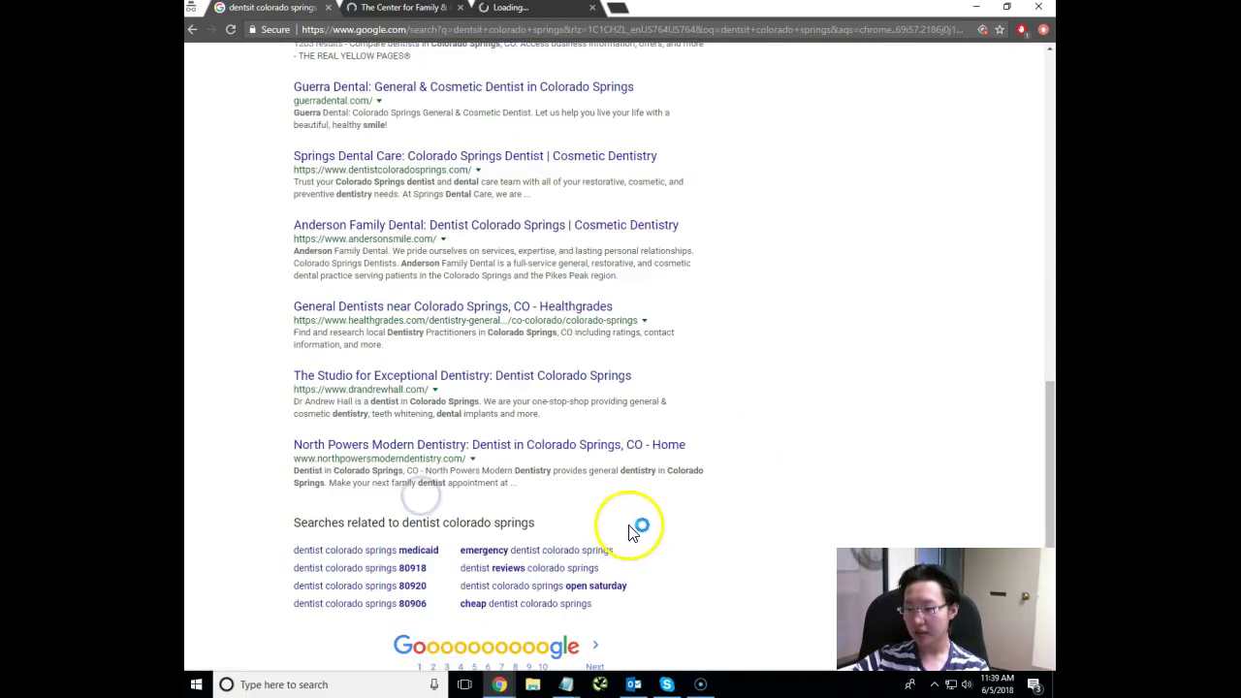
From results page 2, open Northgate, Springs Modern Dentistry and broadmoordentist.com, then view smilecos.com.
click(595, 582)
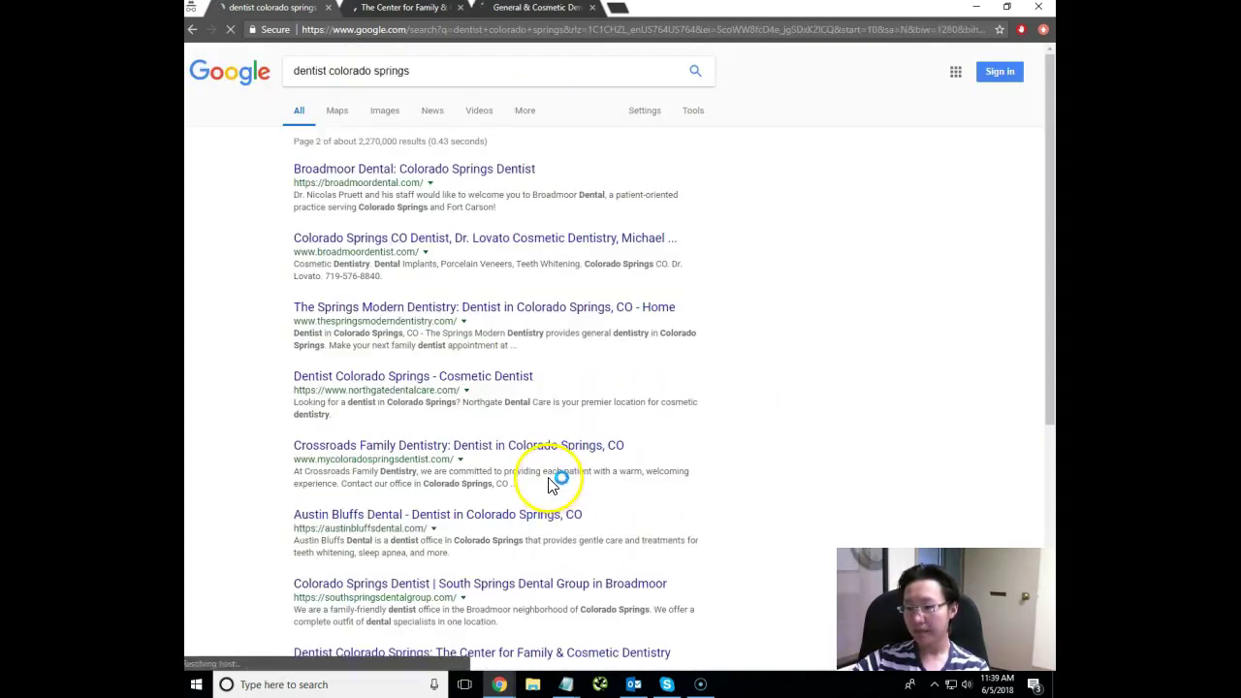
middle_click(391, 376)
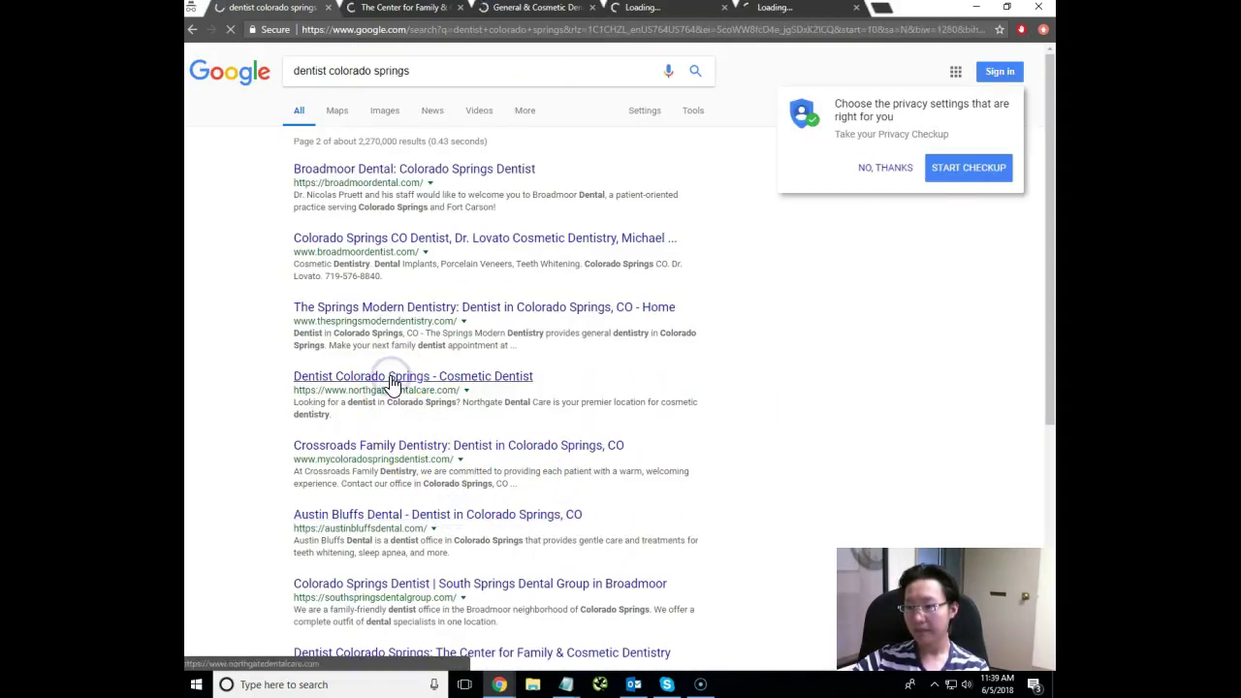
middle_click(392, 308)
middle_click(386, 238)
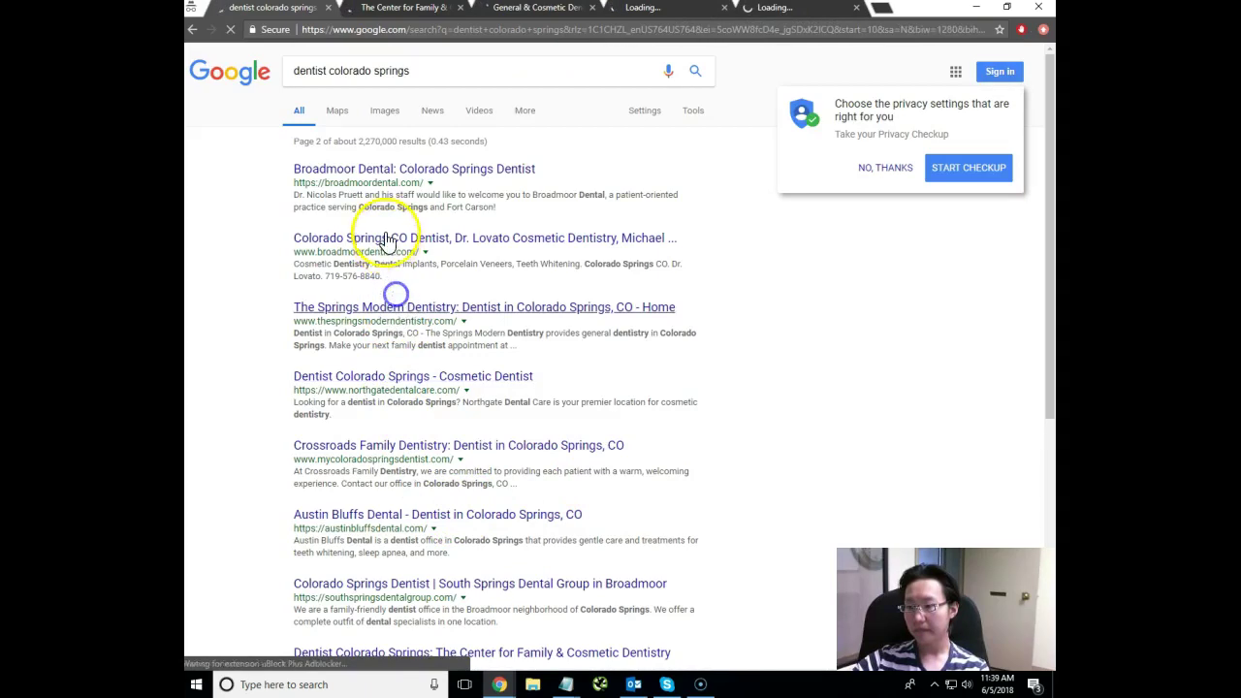
click(370, 8)
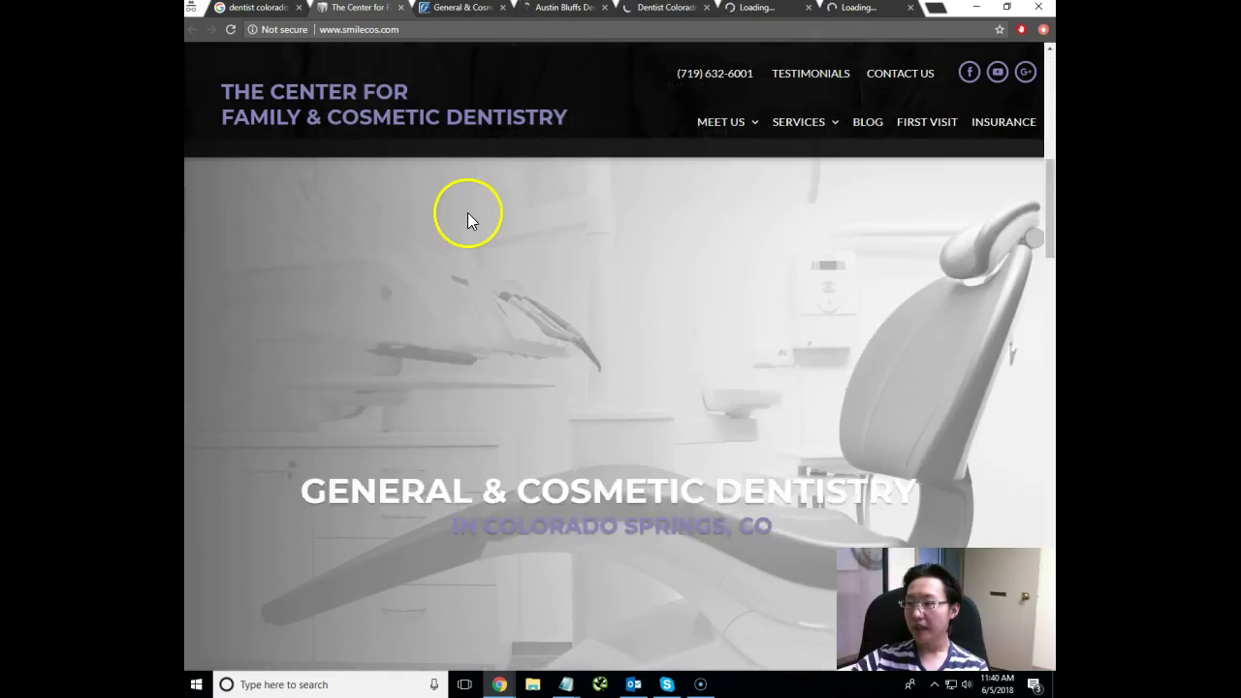
Scroll through The Center for Family & Cosmetic Dentistry site, then close it.
scroll(475, 228, down, 10)
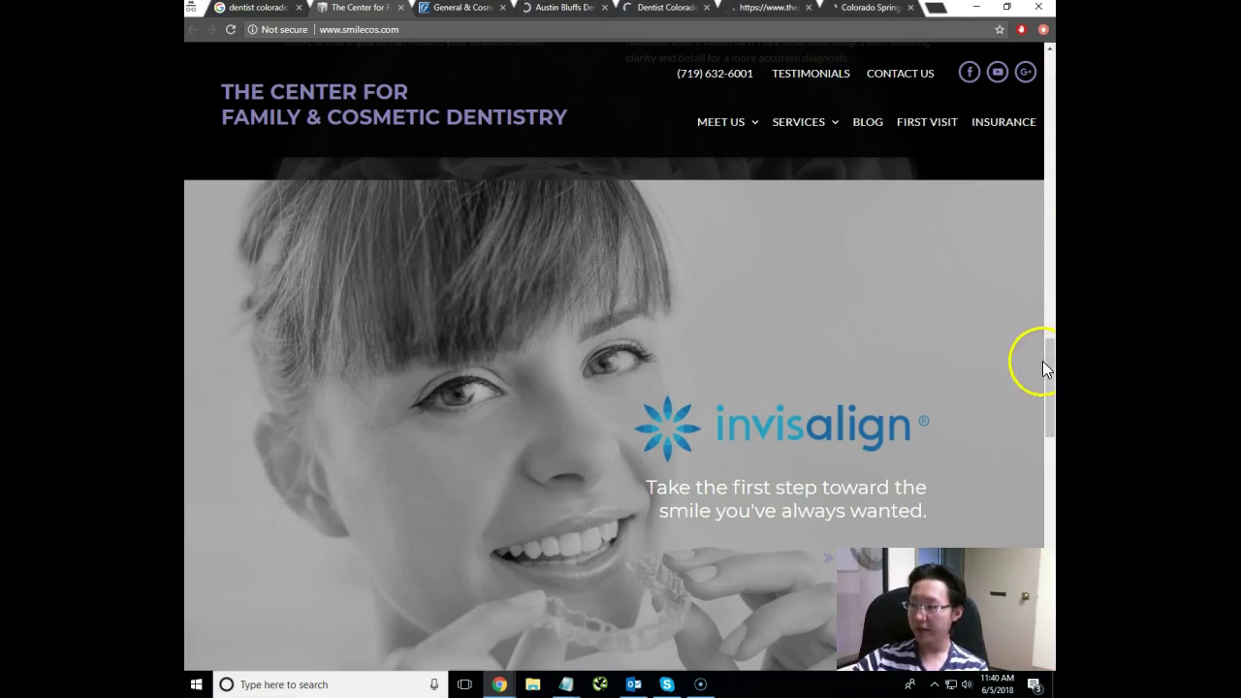
click(1050, 97)
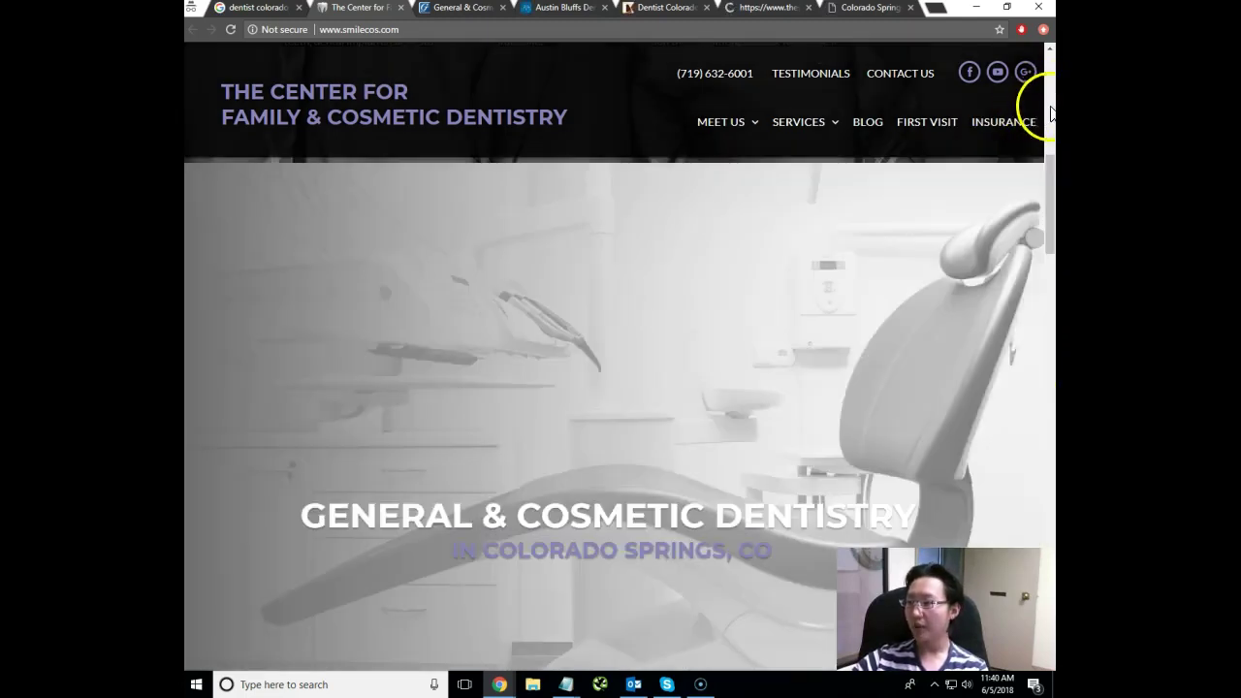
scroll(513, 396, up, 1)
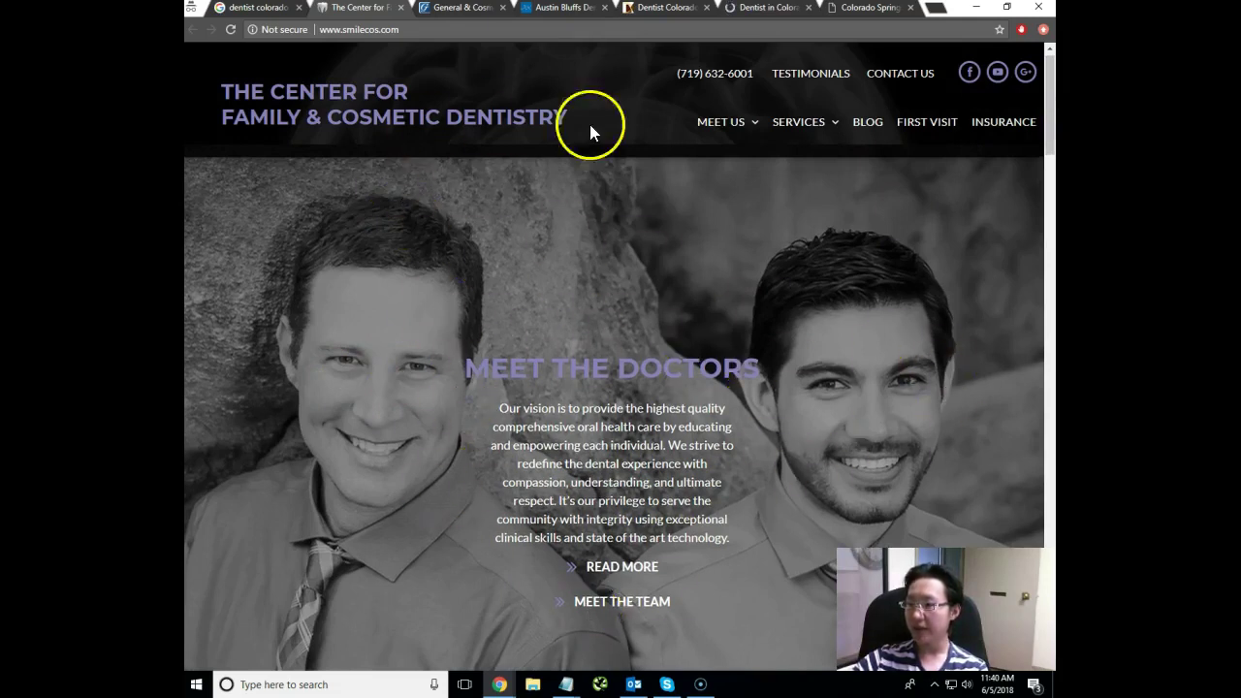
click(401, 6)
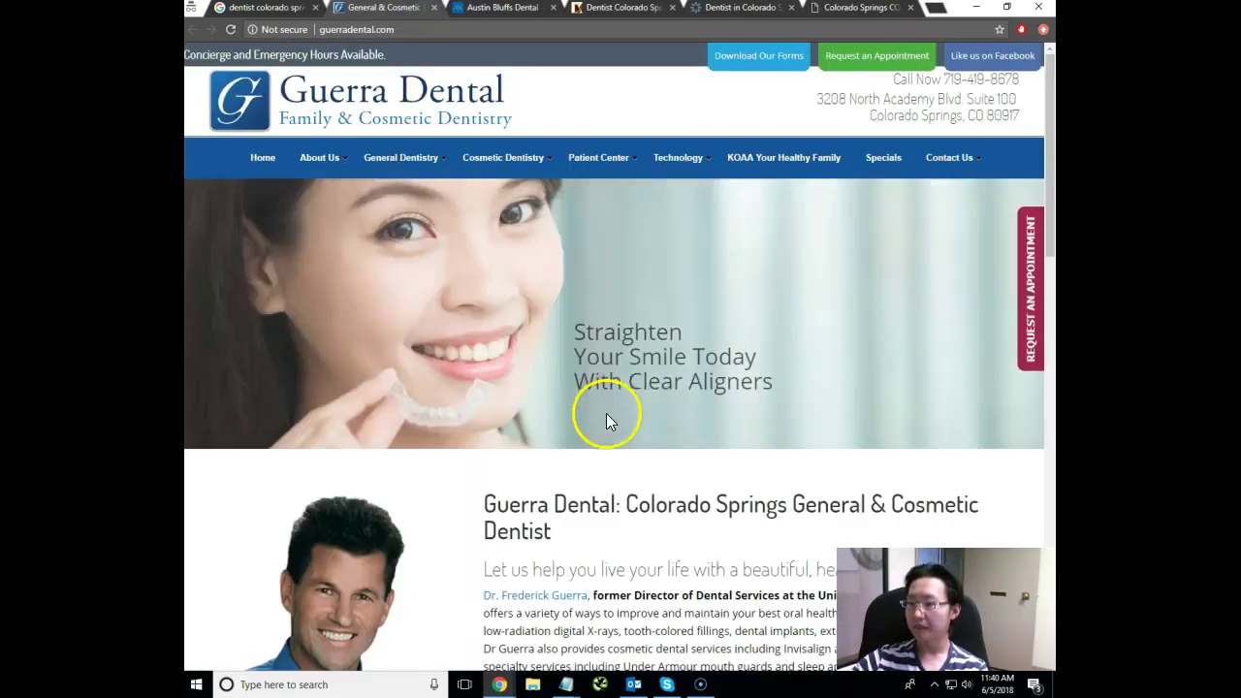
Scroll through the Guerra Dental site, then close it.
scroll(582, 432, down, 5)
scroll(383, 322, up, 2)
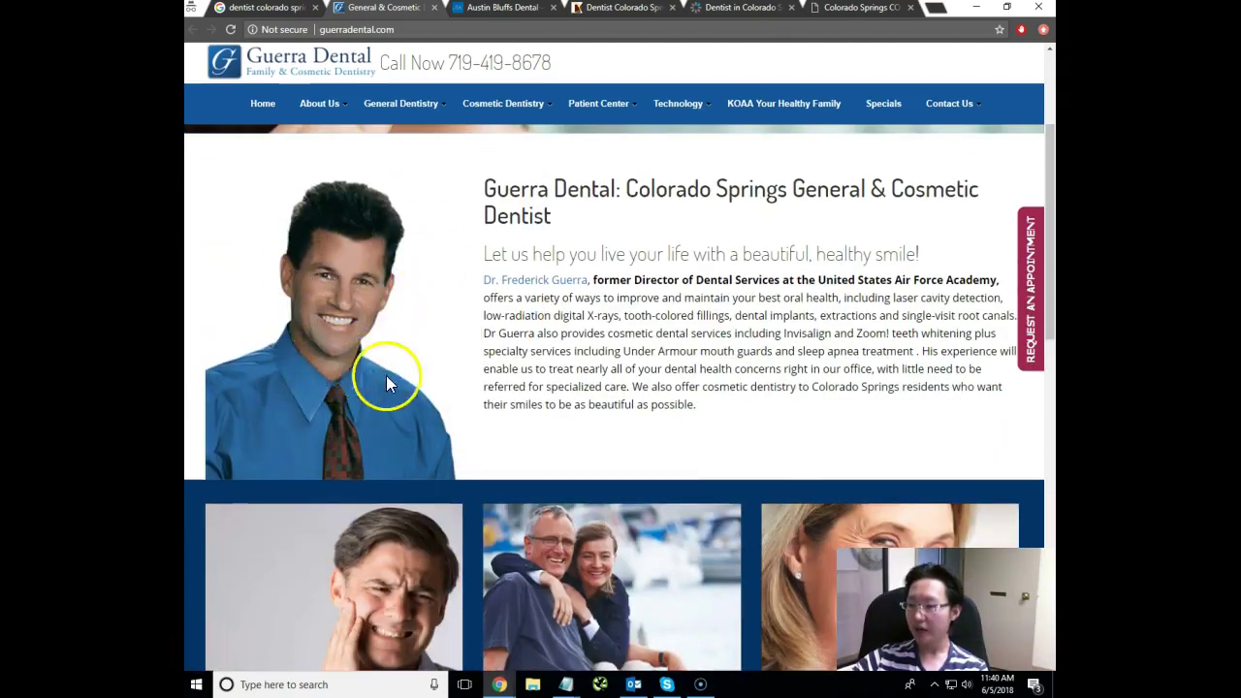
scroll(420, 381, down, 1)
scroll(568, 407, down, 5)
scroll(568, 407, up, 6)
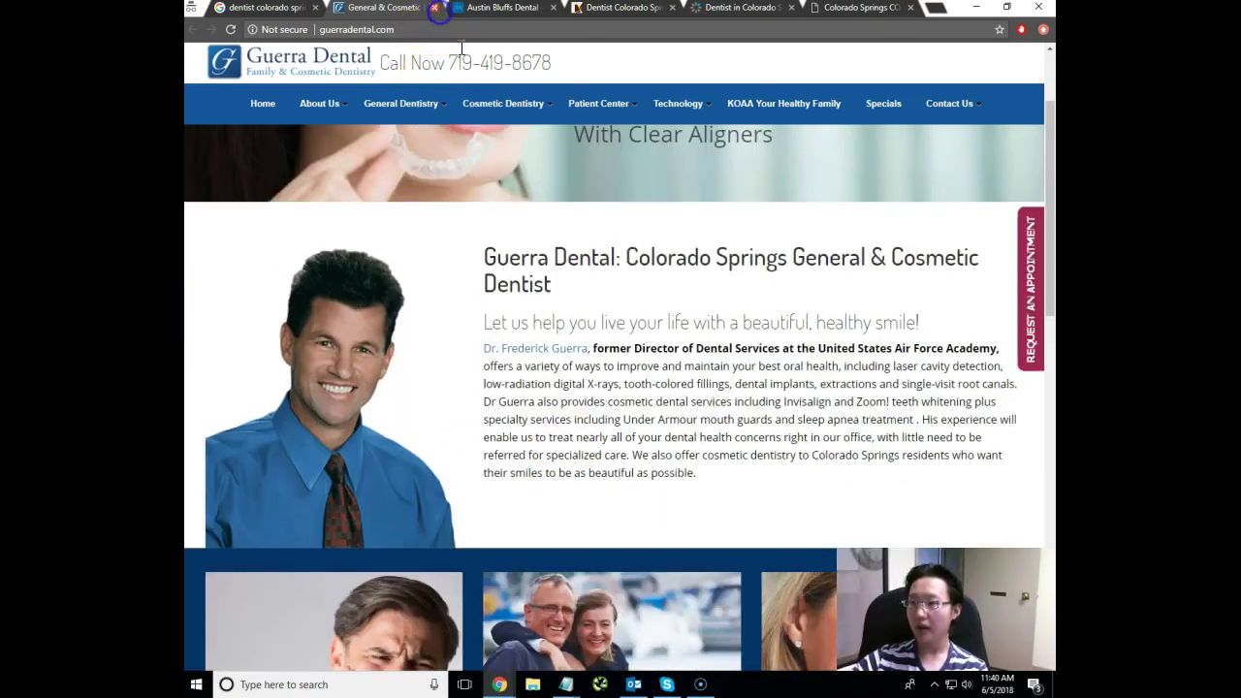
click(433, 7)
Scroll through Austin Bluffs Dental's homepage.
scroll(780, 269, down, 4)
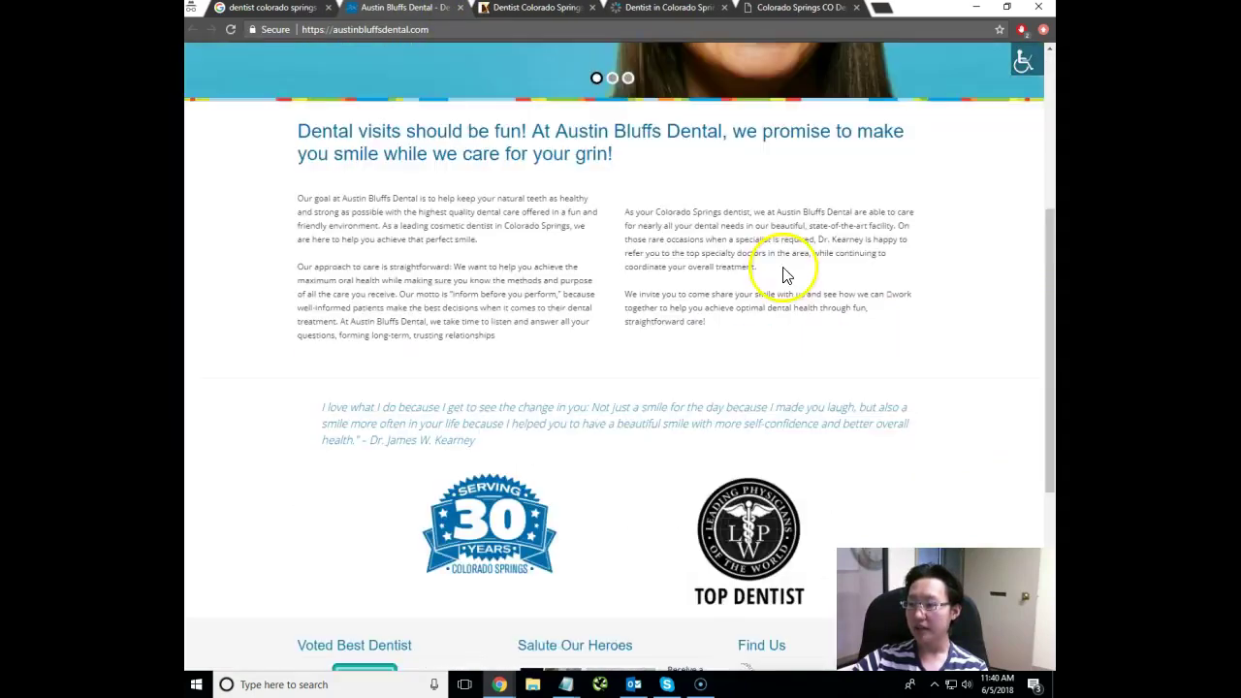
scroll(766, 274, down, 4)
scroll(666, 281, up, 8)
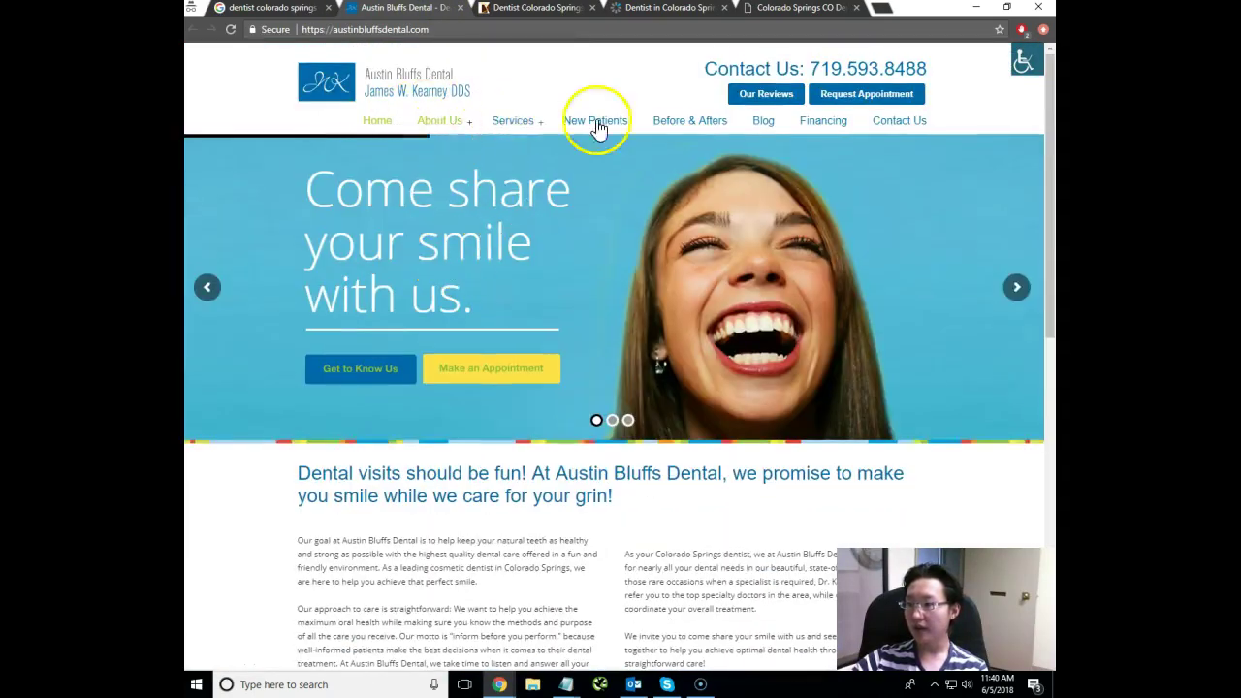
Close Austin Bluffs Dental and scroll through Northgate Dental's home page.
click(460, 8)
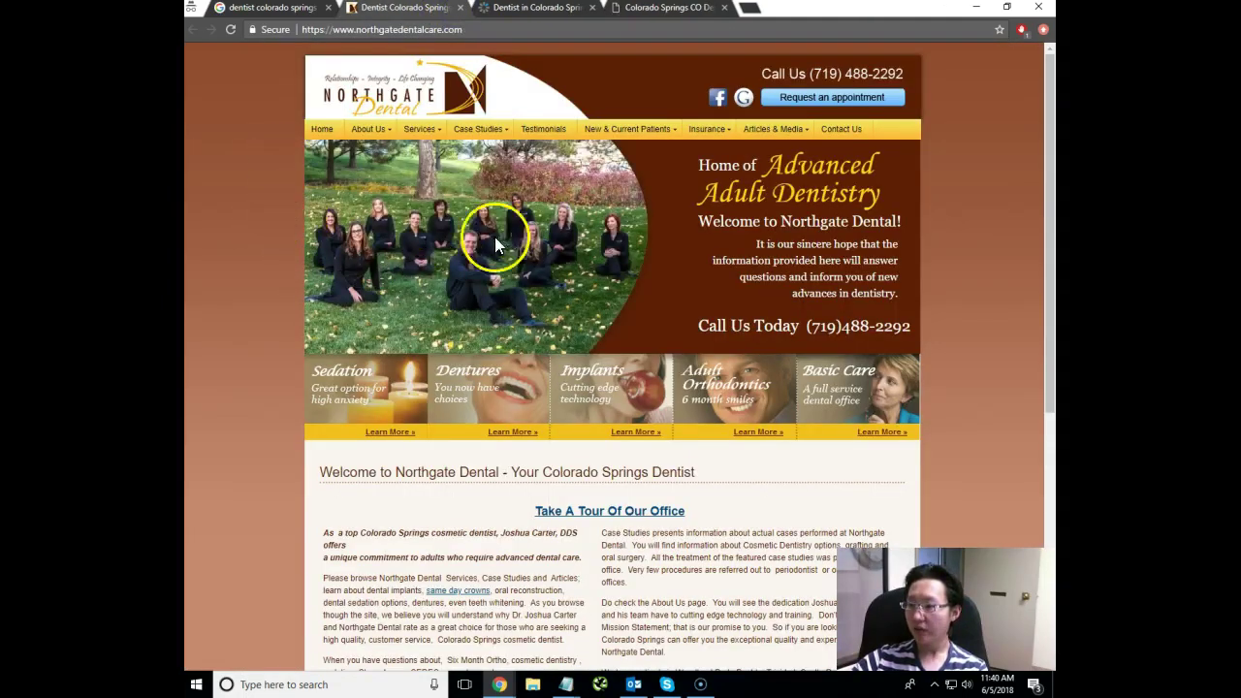
scroll(427, 226, down, 4)
scroll(620, 361, up, 4)
scroll(520, 160, down, 4)
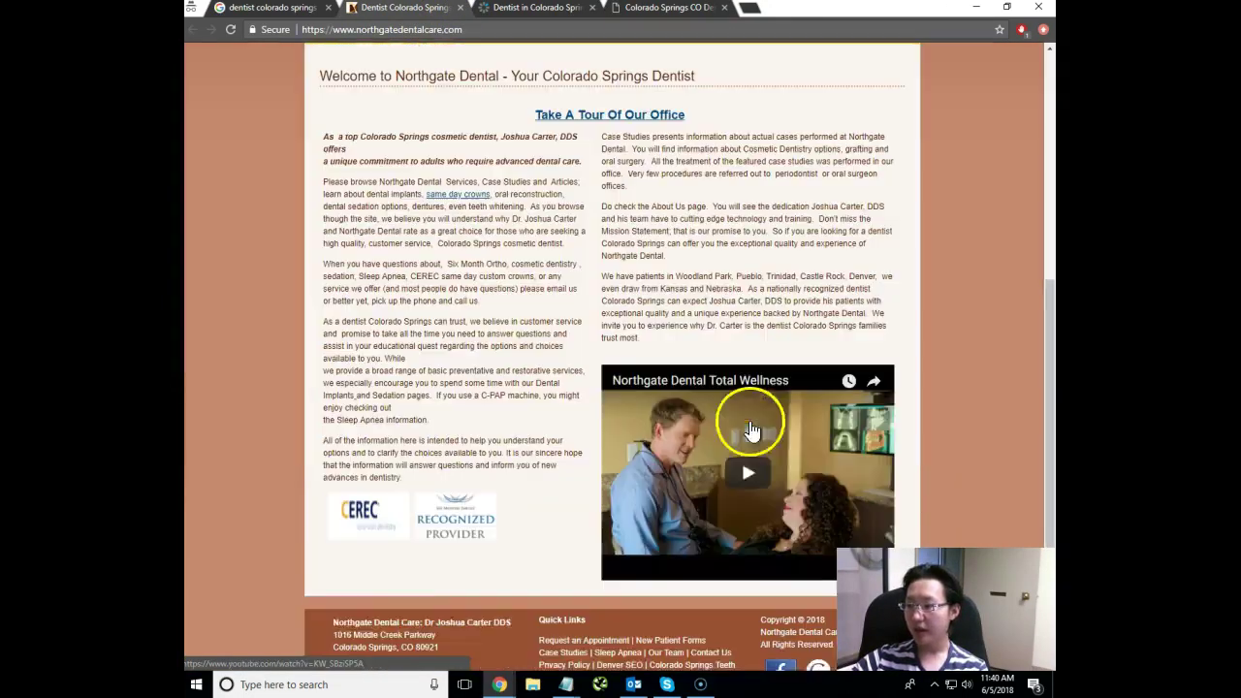
scroll(766, 460, up, 4)
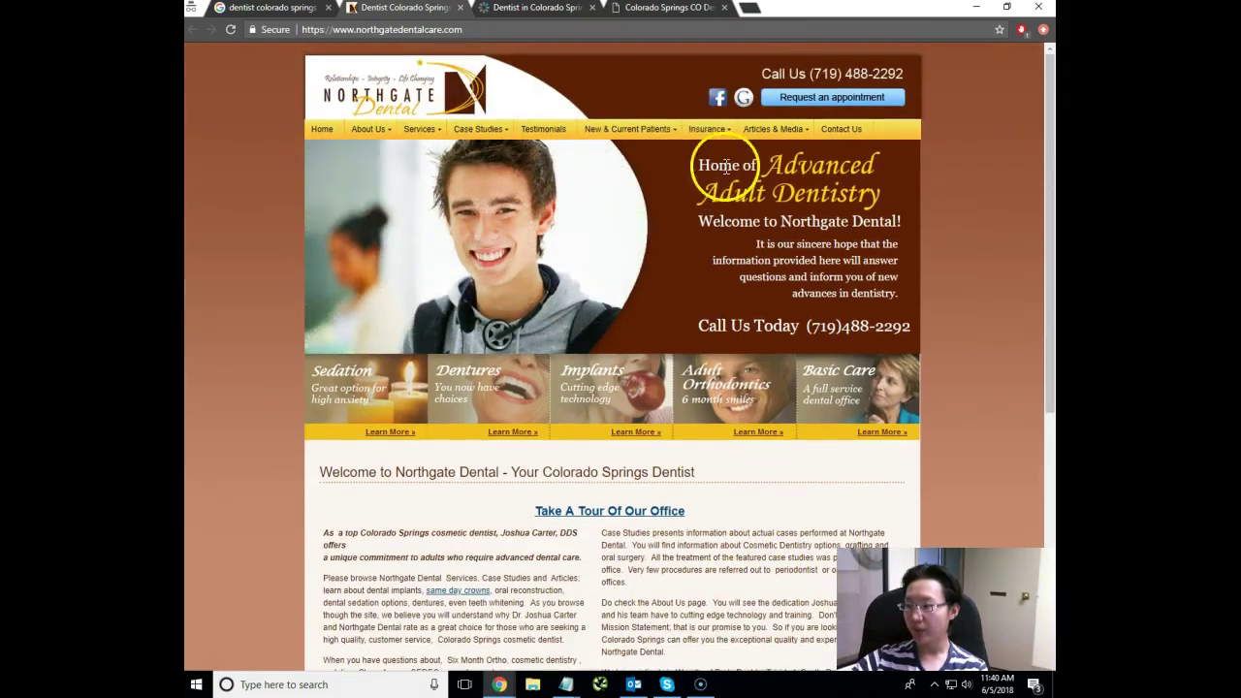
View Northgate's Meet the Doctor and Meet Our Team pages, then close Northgate and Springs Modern Dentistry.
mouse_move(386, 138)
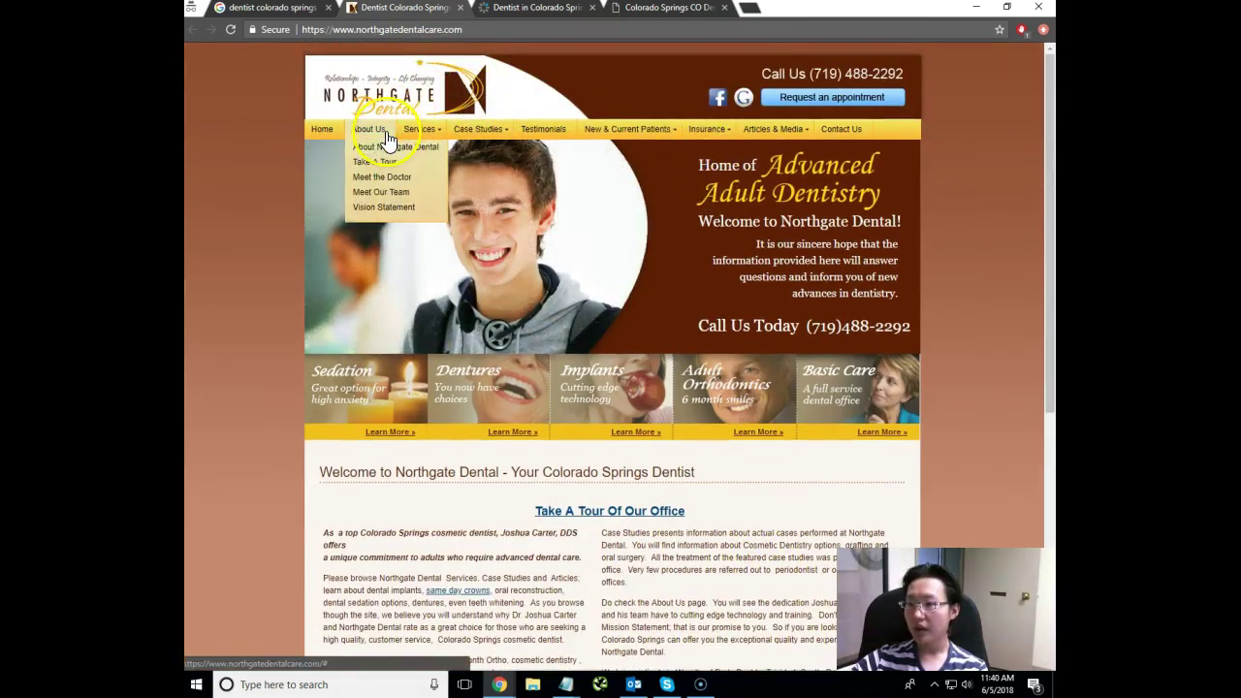
click(378, 176)
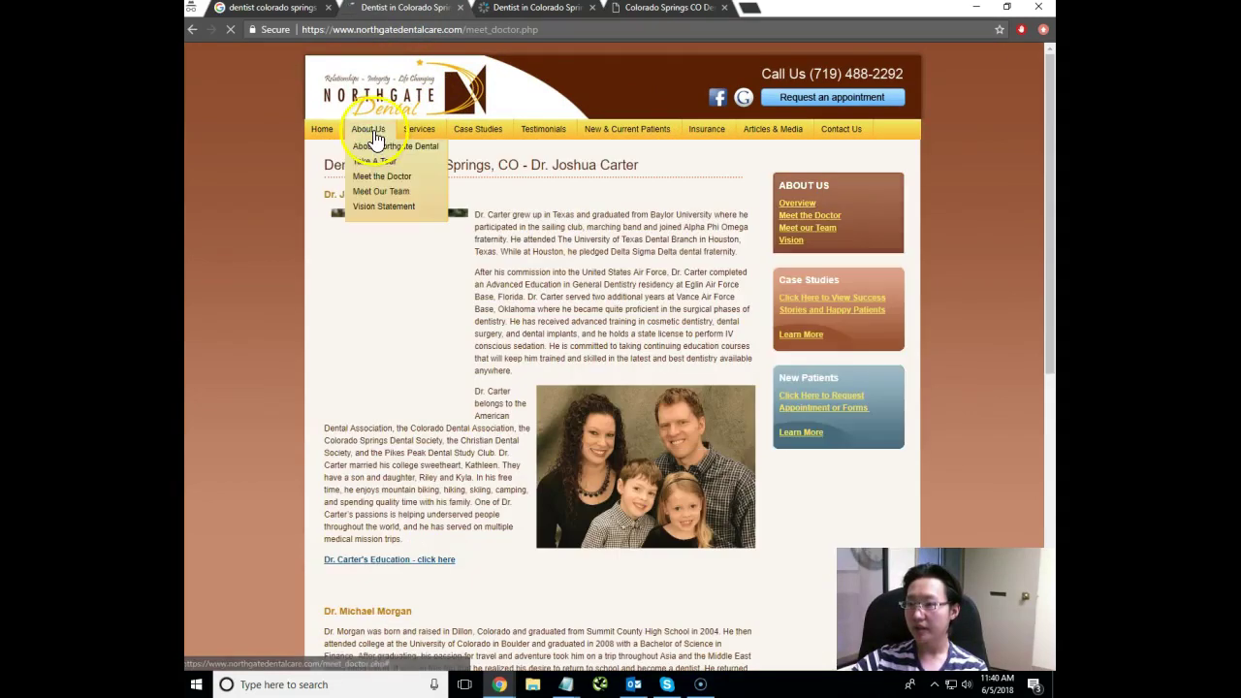
click(385, 191)
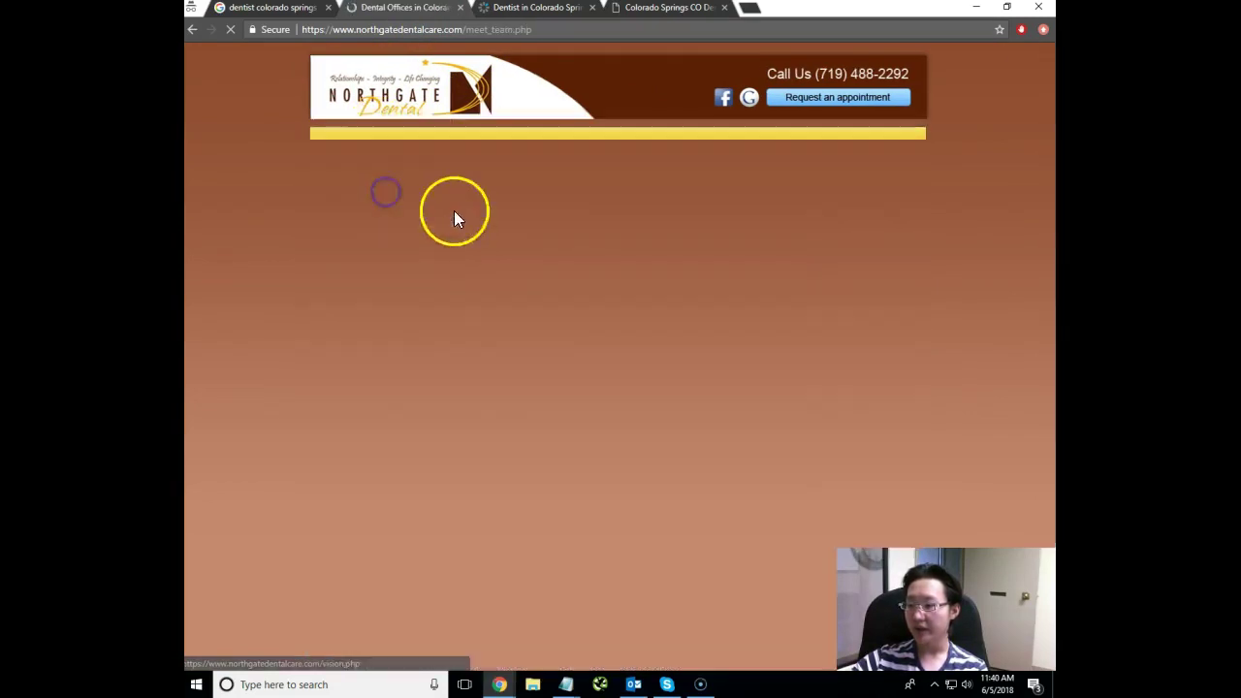
scroll(529, 252, down, 6)
scroll(526, 258, up, 6)
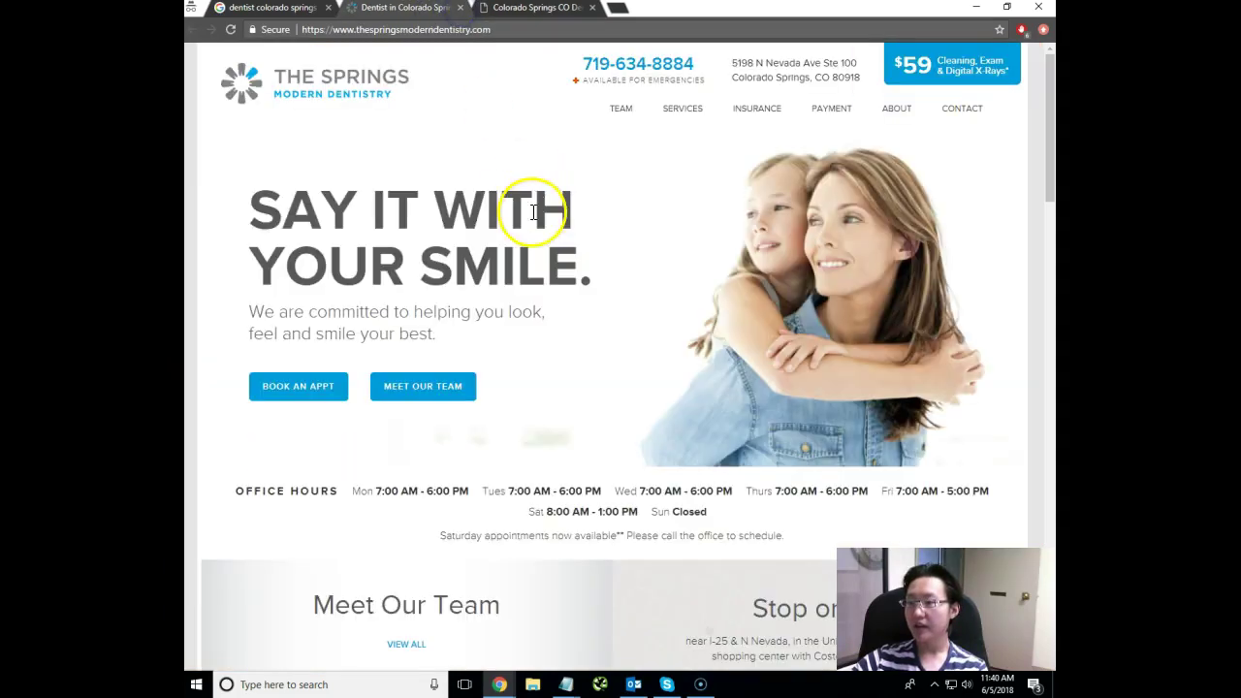
click(459, 7)
click(460, 6)
Close the broadmoordentist.com tab and the search window to return to dobbindds.com.
click(460, 7)
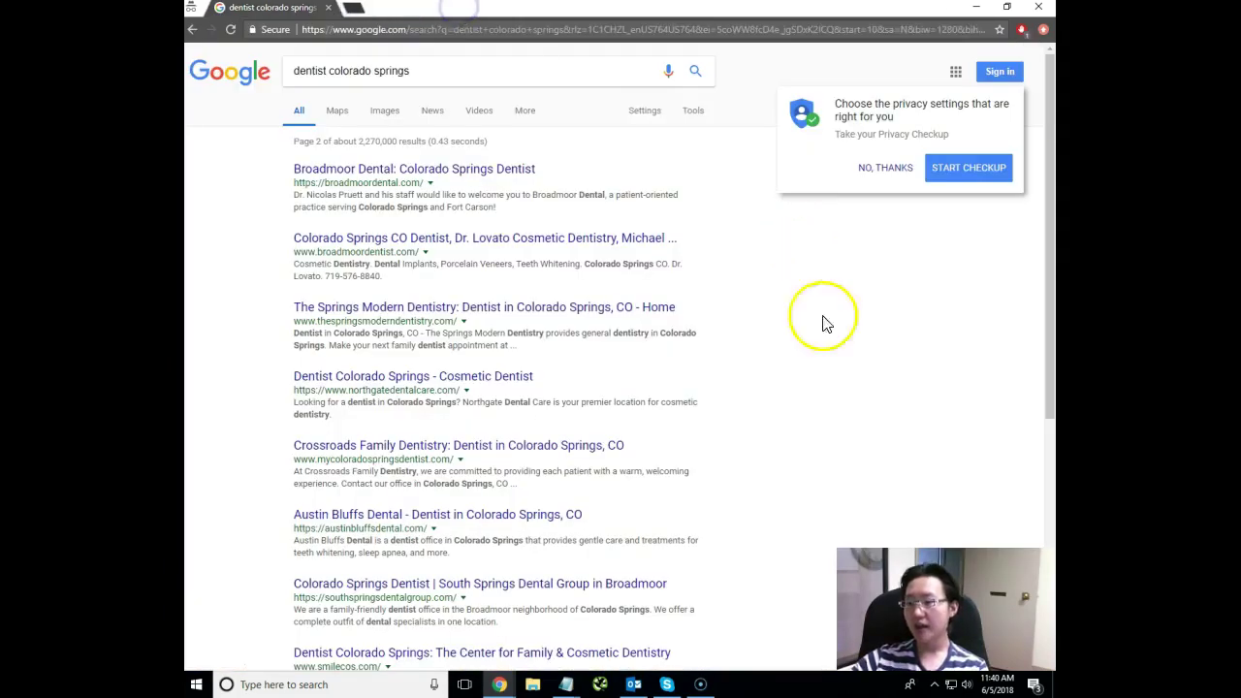
click(1038, 7)
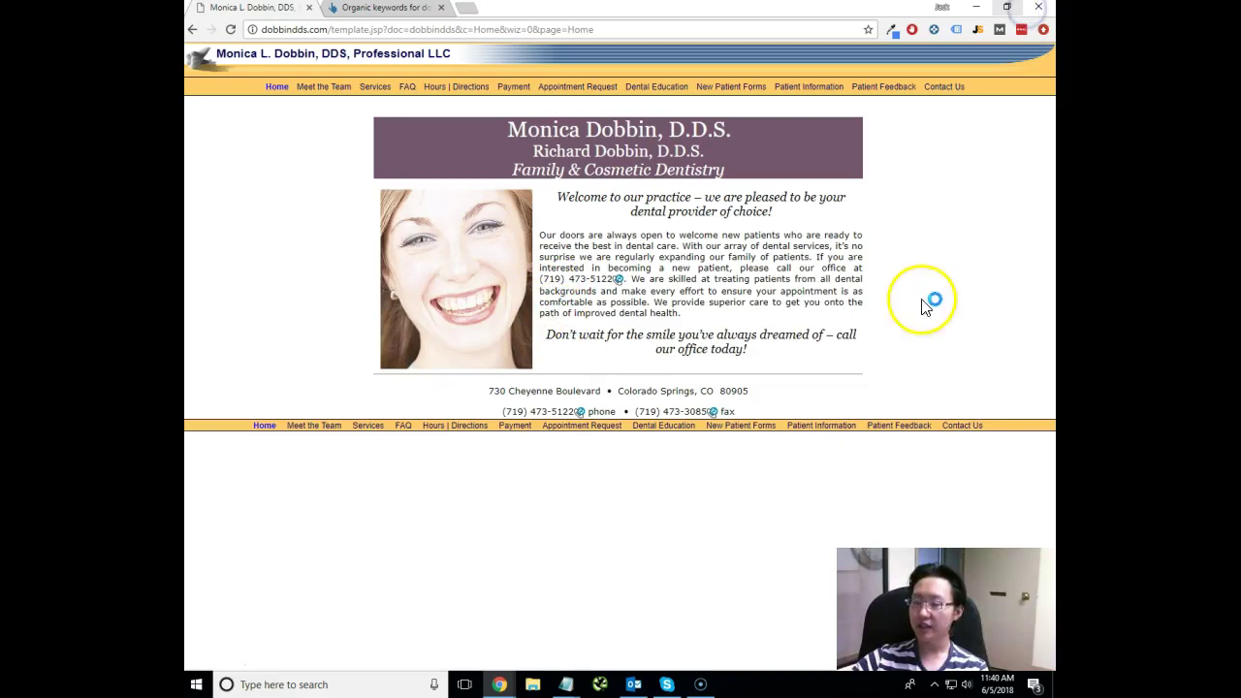